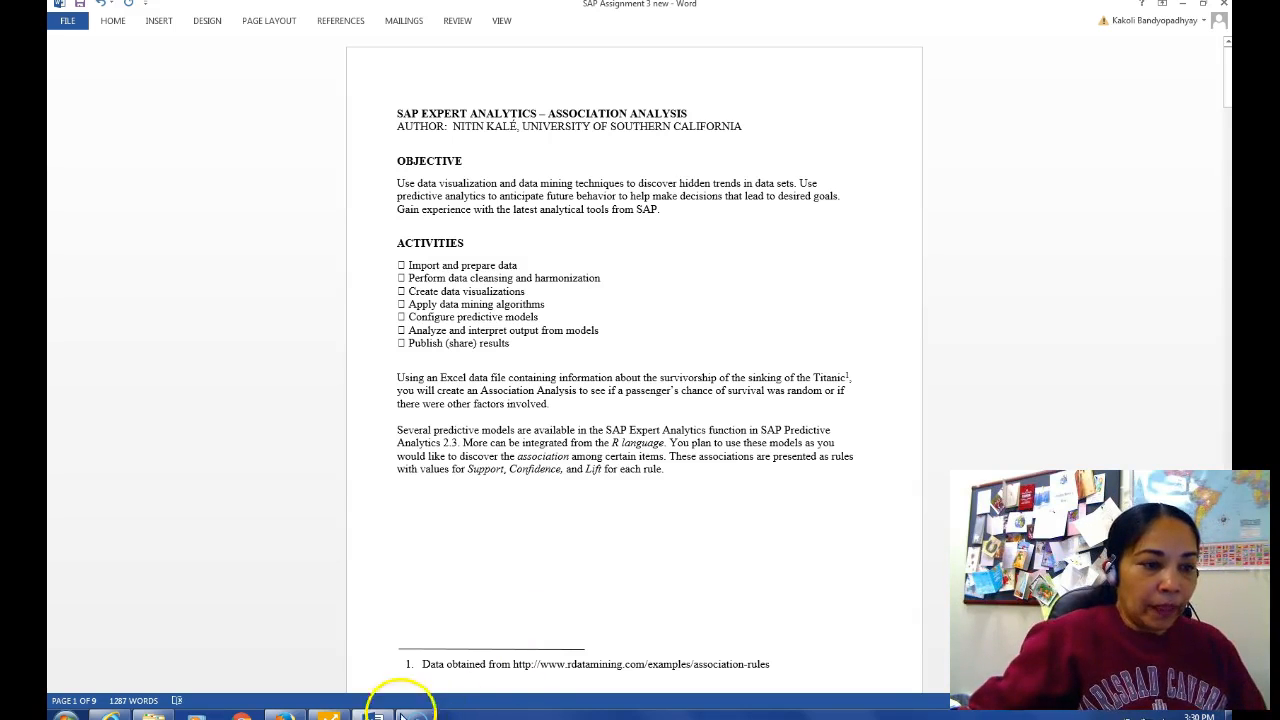
# Step: Switch to SAP Predictive Analytics and launch Expert Analytics
pyautogui.click(333, 710)
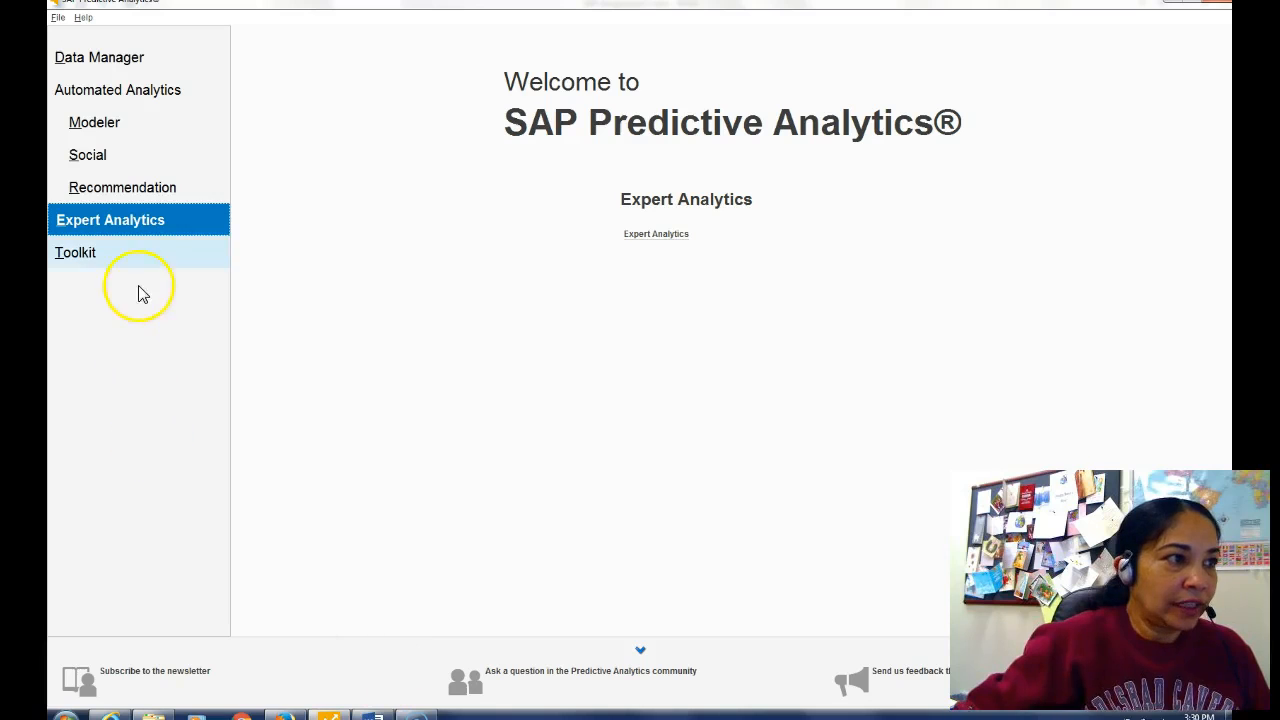
pyautogui.click(120, 252)
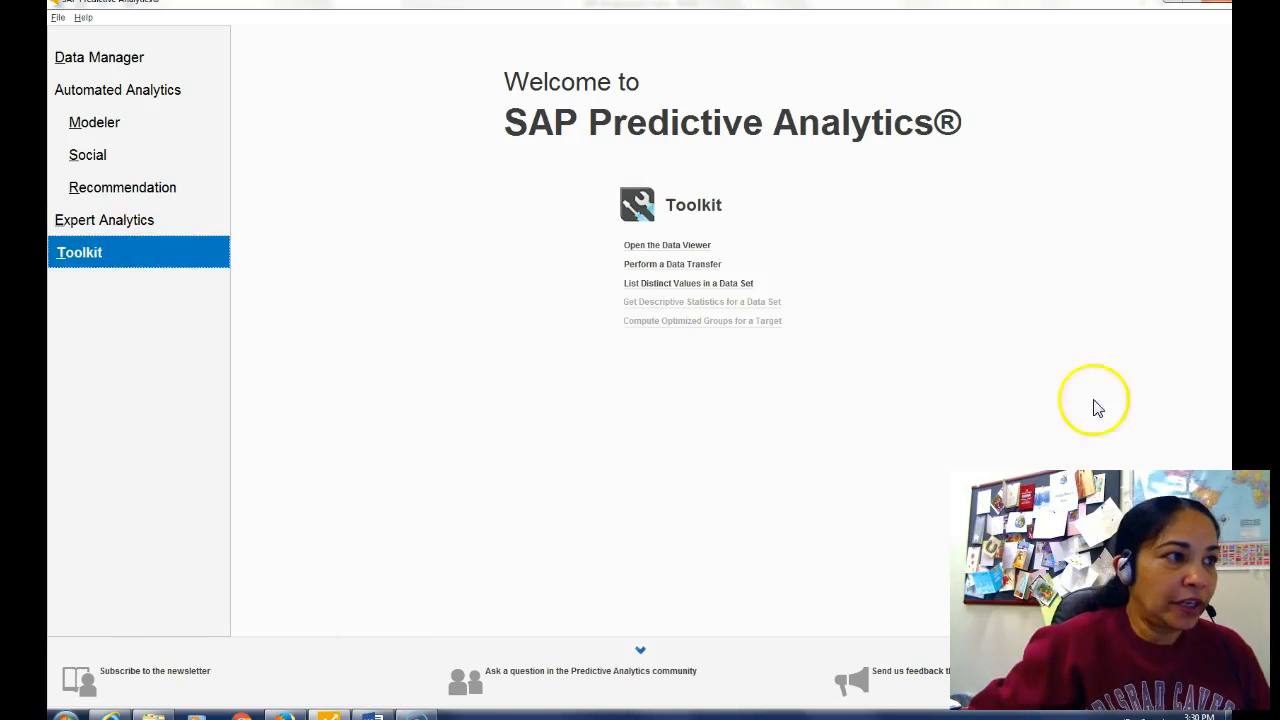
pyautogui.click(92, 228)
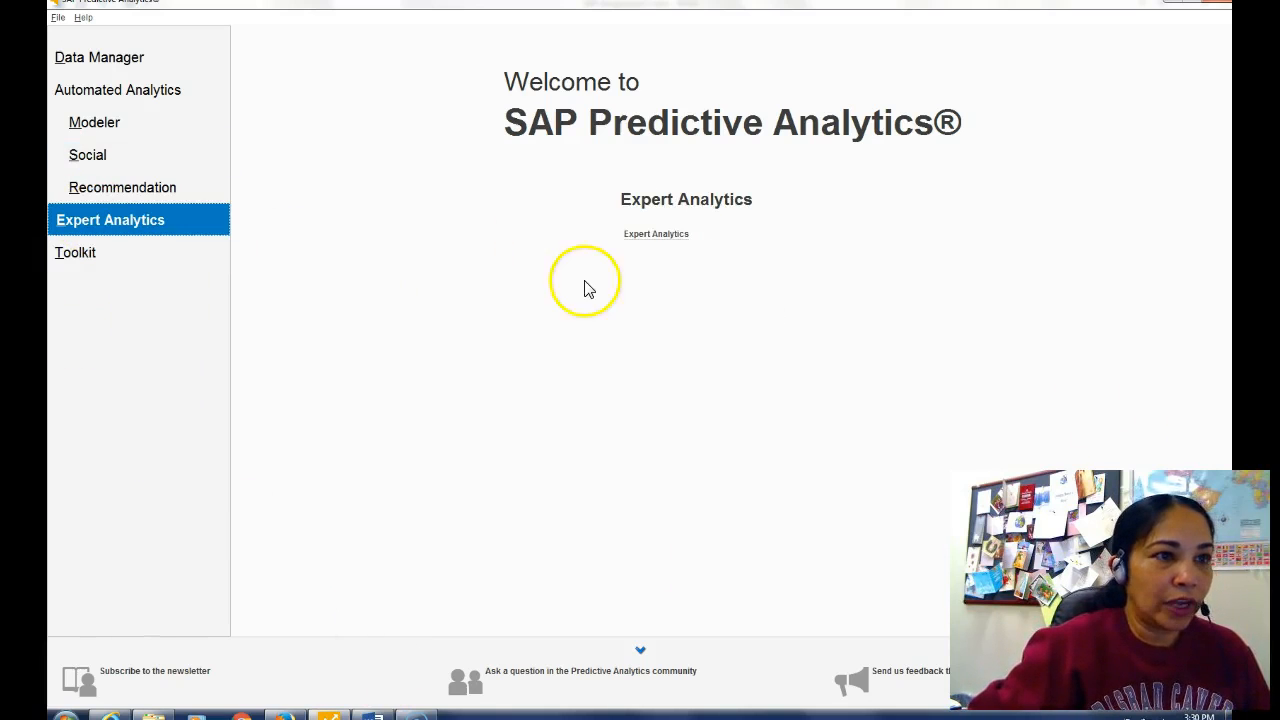
pyautogui.click(656, 240)
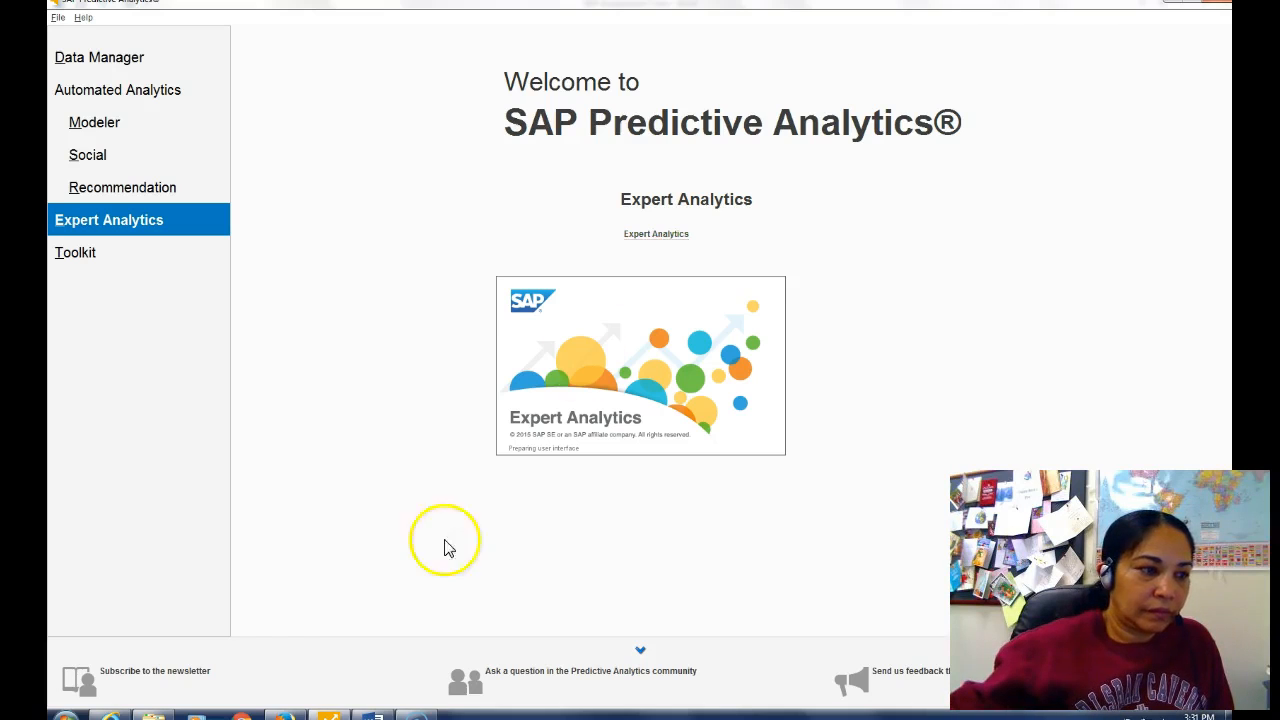
pyautogui.click(86, 690)
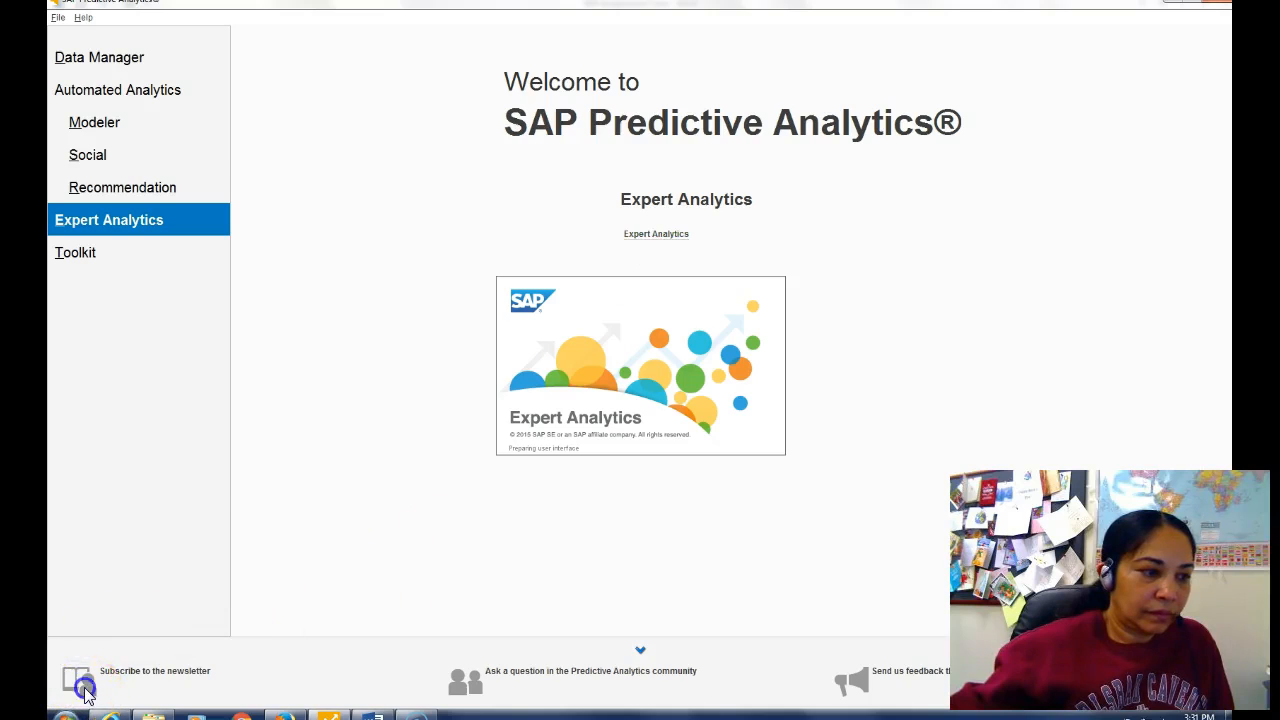
# Step: Start a new document with Microsoft Excel as the dataset source
pyautogui.click(248, 58)
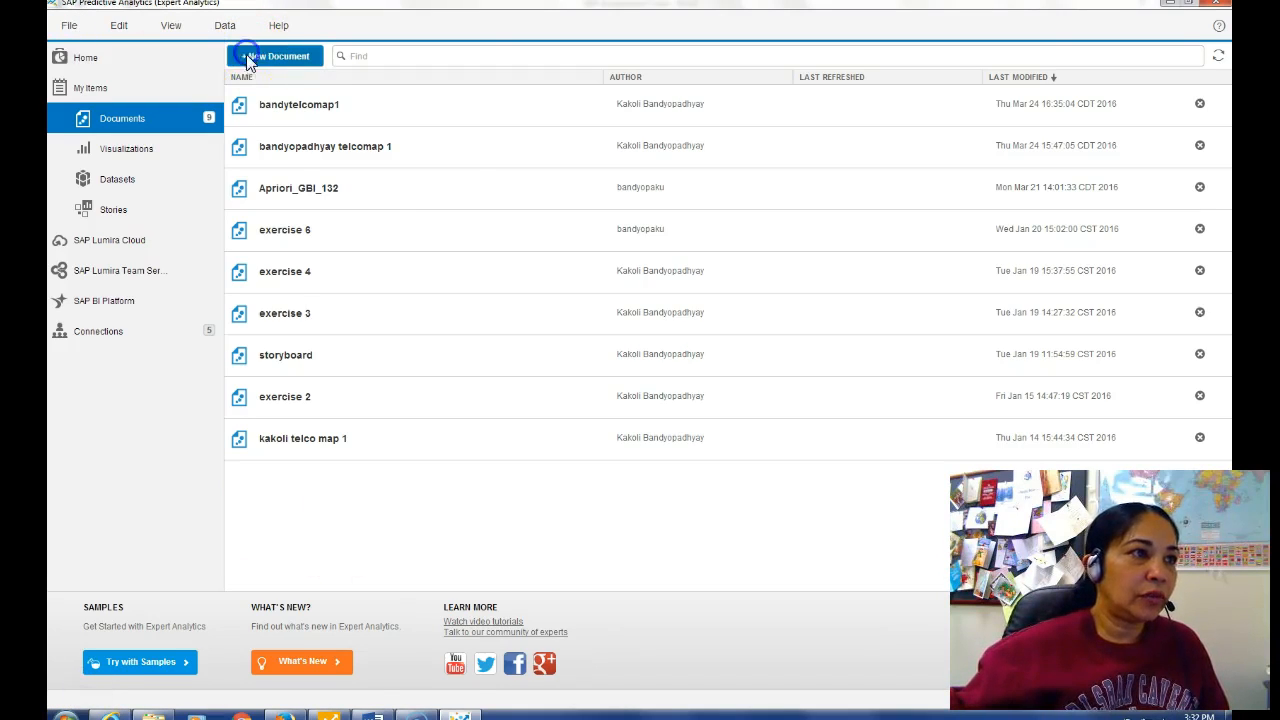
pyautogui.click(414, 223)
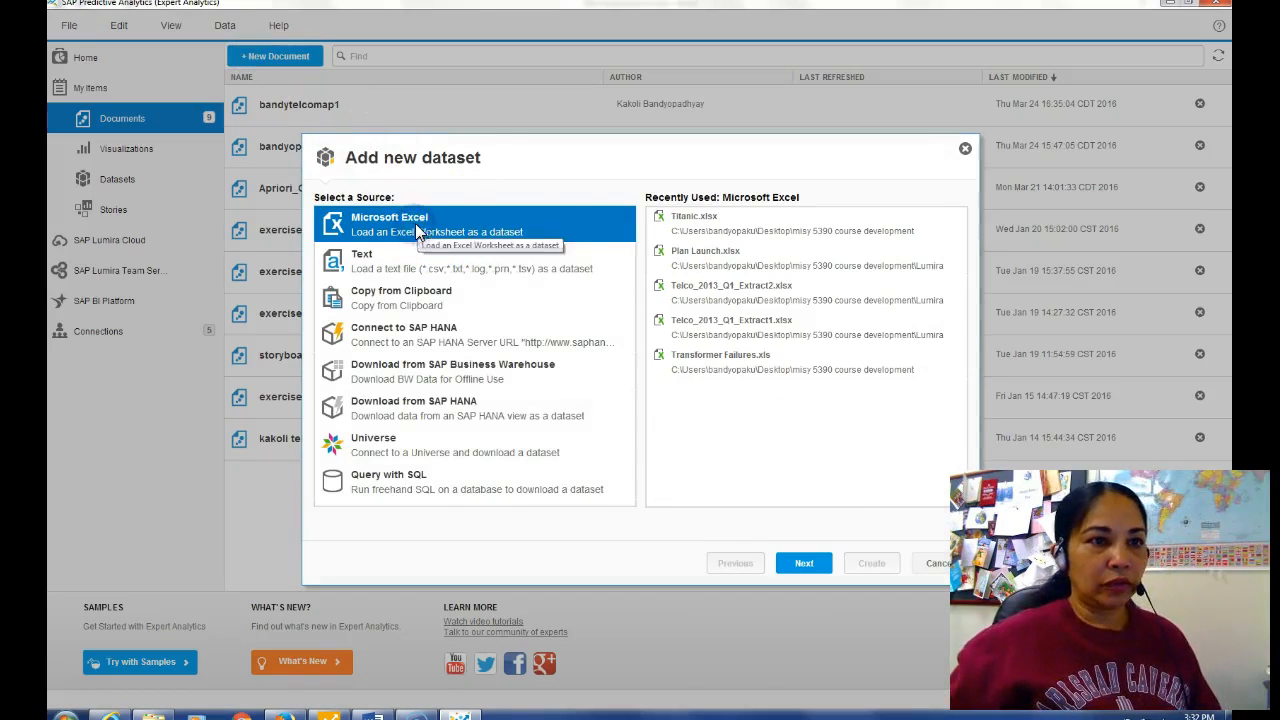
pyautogui.click(805, 563)
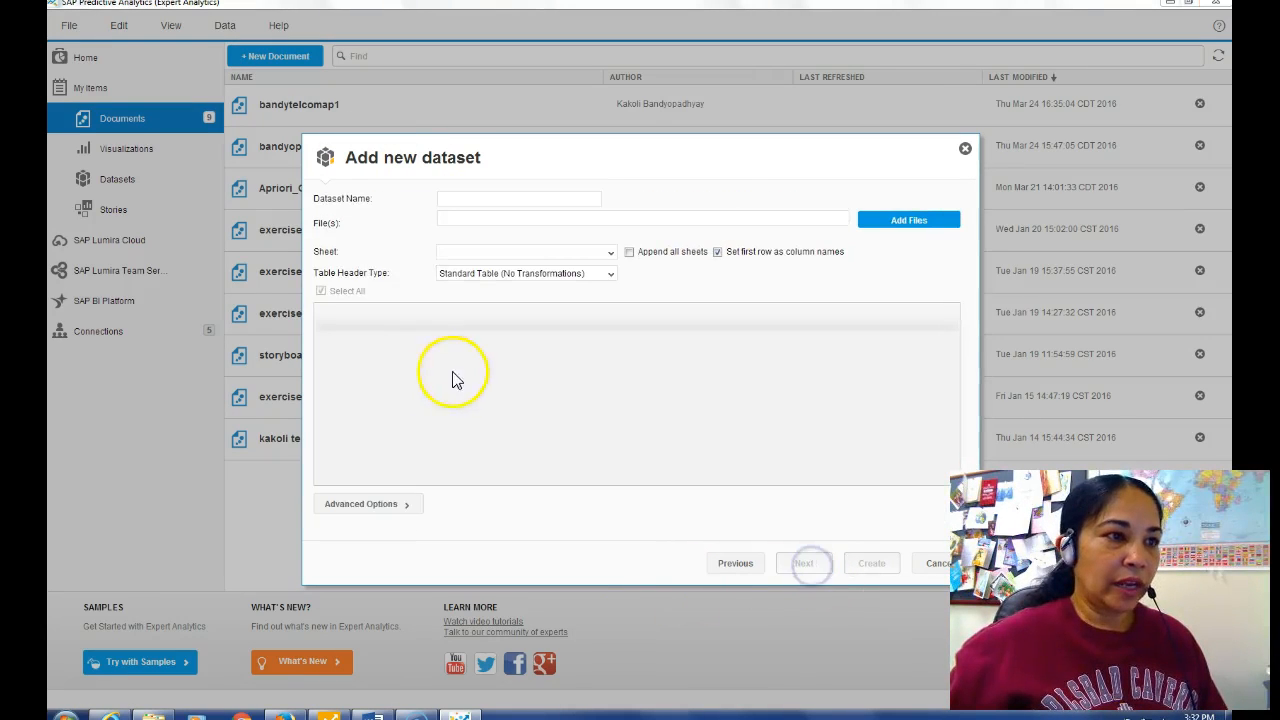
# Step: Load Titanic.xlsx from the misy 5390 course development folder, show its record count and create the dataset from Sheet1
pyautogui.click(897, 223)
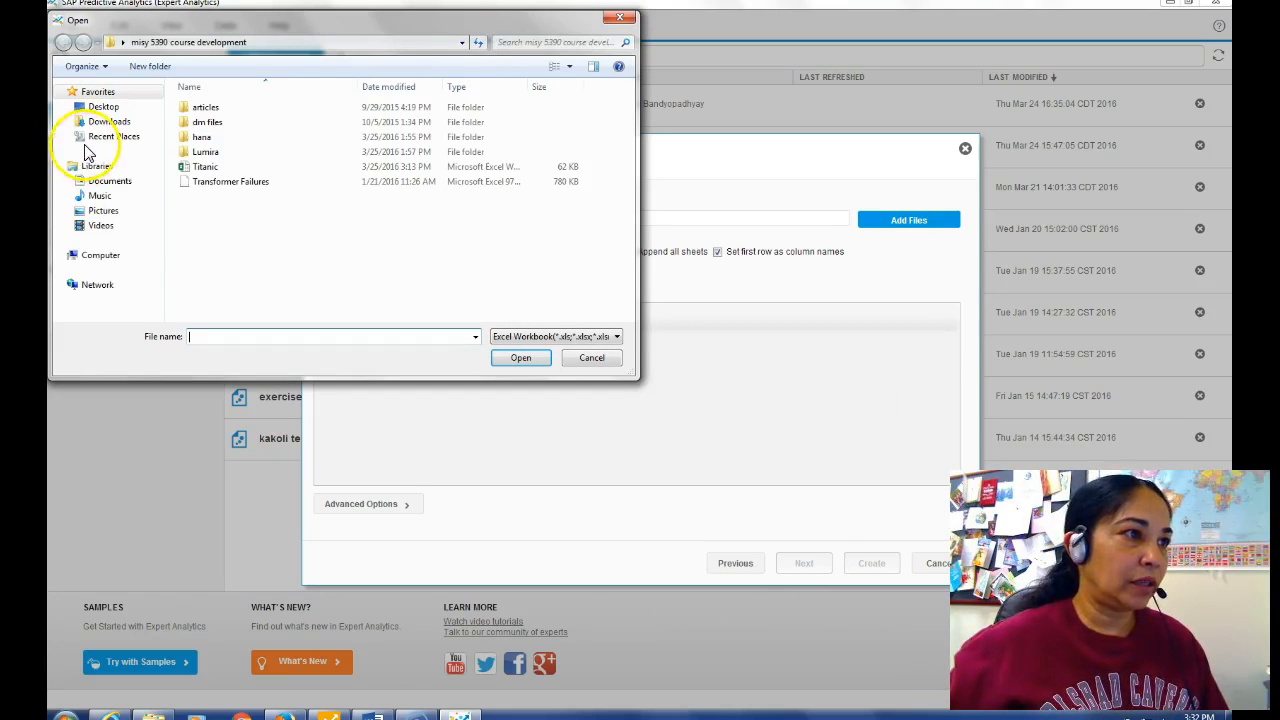
pyautogui.click(195, 167)
pyautogui.doubleClick(195, 167)
pyautogui.click(481, 259)
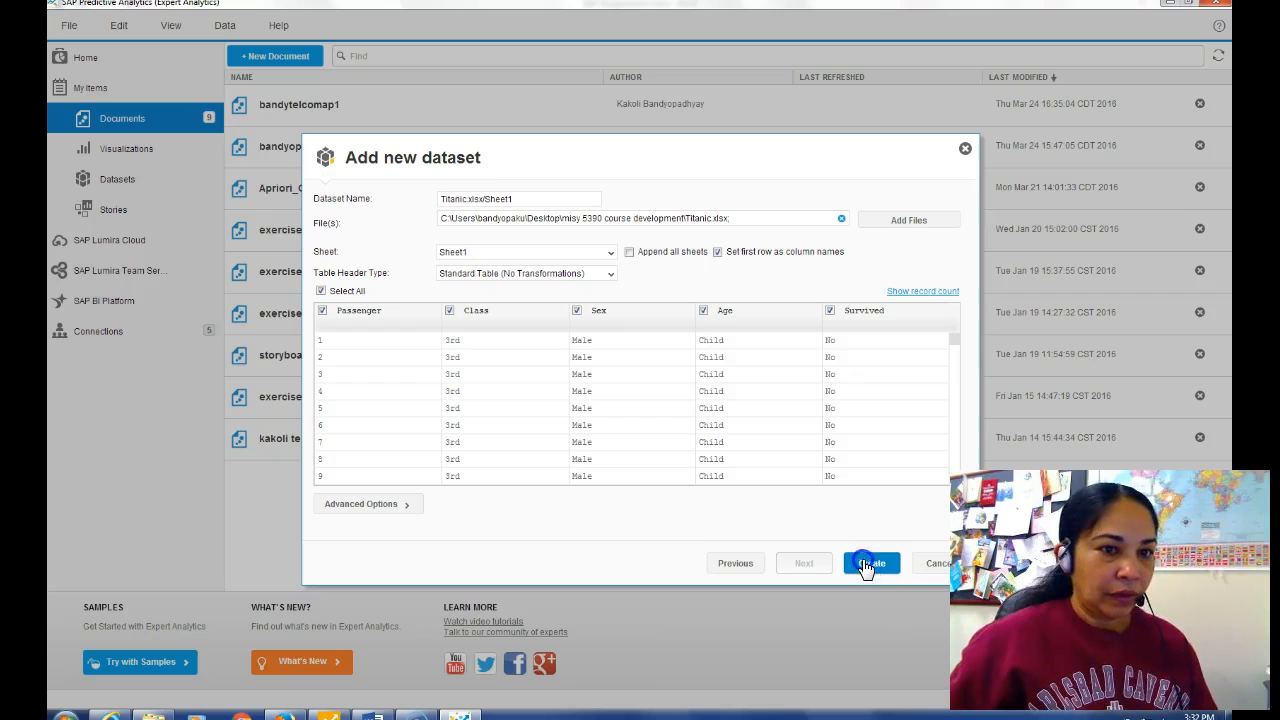
pyautogui.click(903, 290)
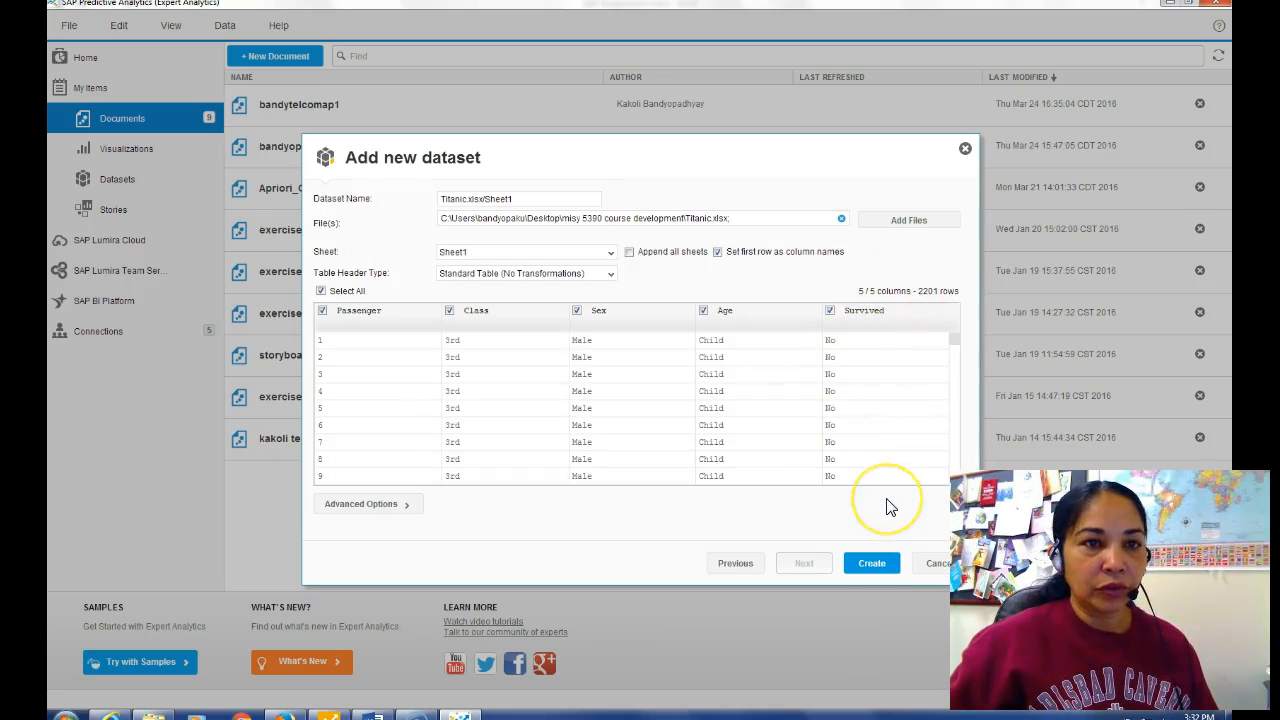
pyautogui.click(860, 563)
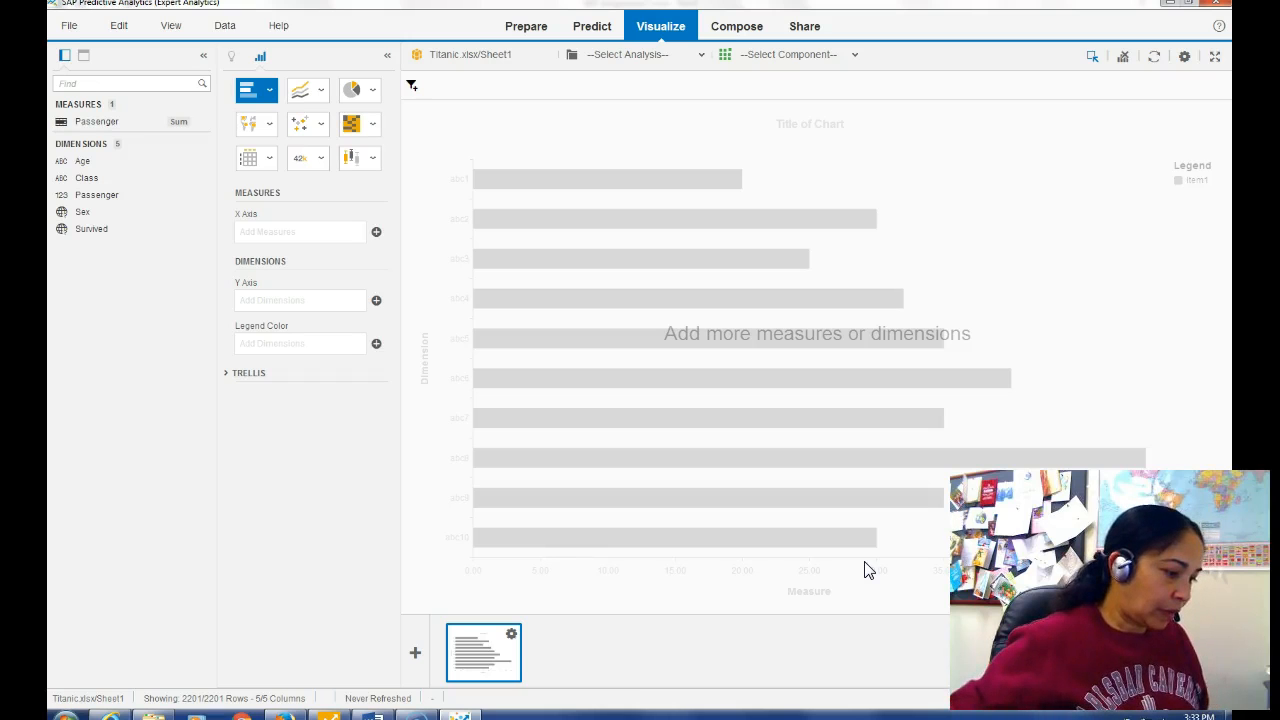
# Step: Add the R-Apriori association algorithm to the Titanic dataset in the Predict workspace
pyautogui.click(594, 33)
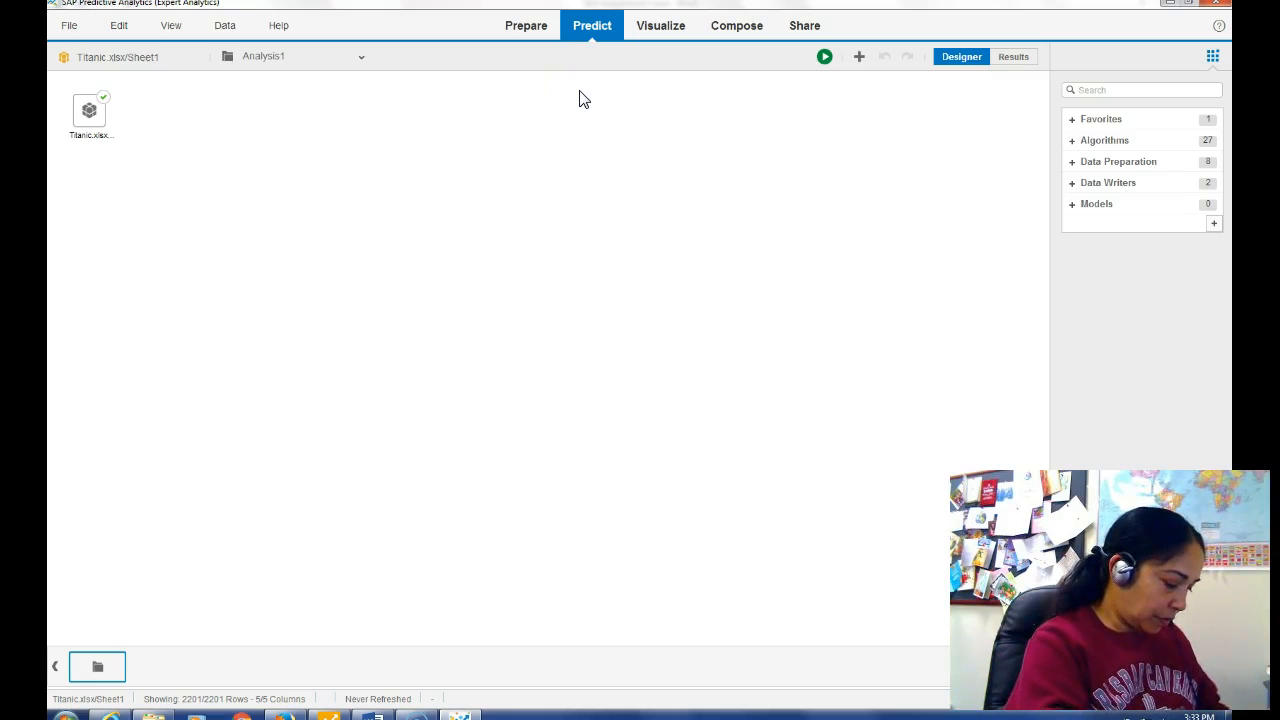
pyautogui.click(358, 288)
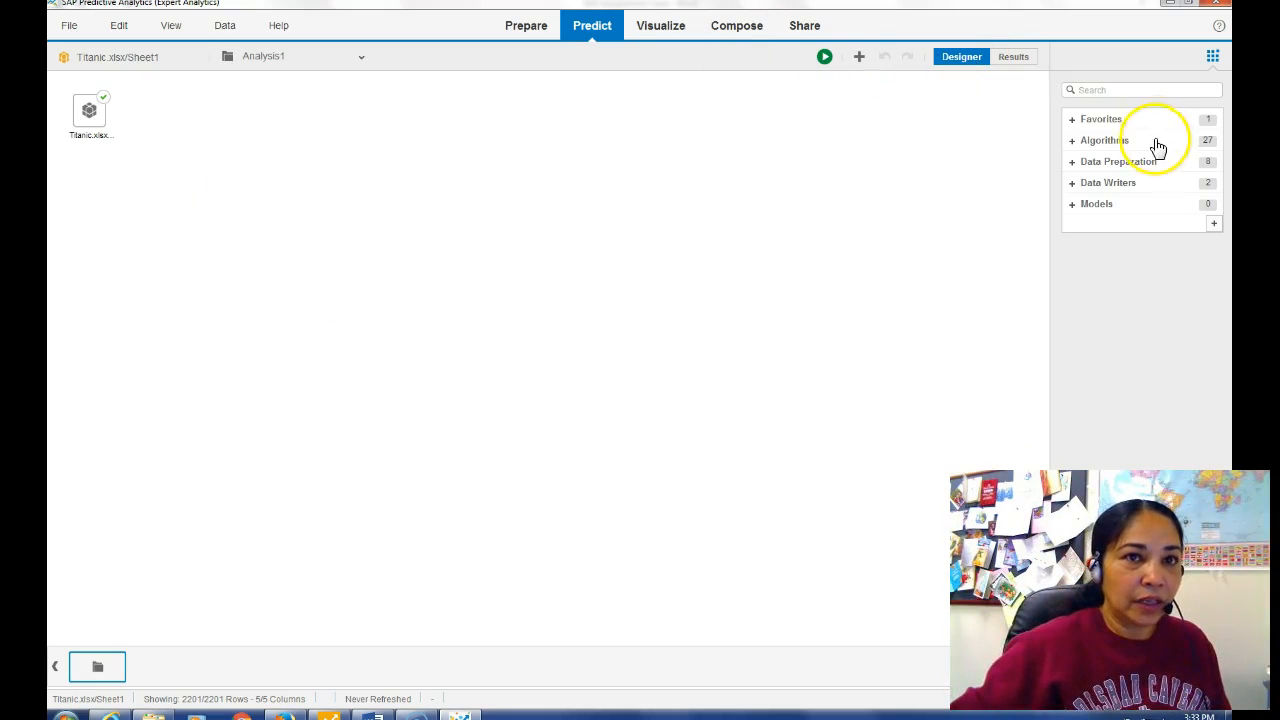
pyautogui.click(1072, 141)
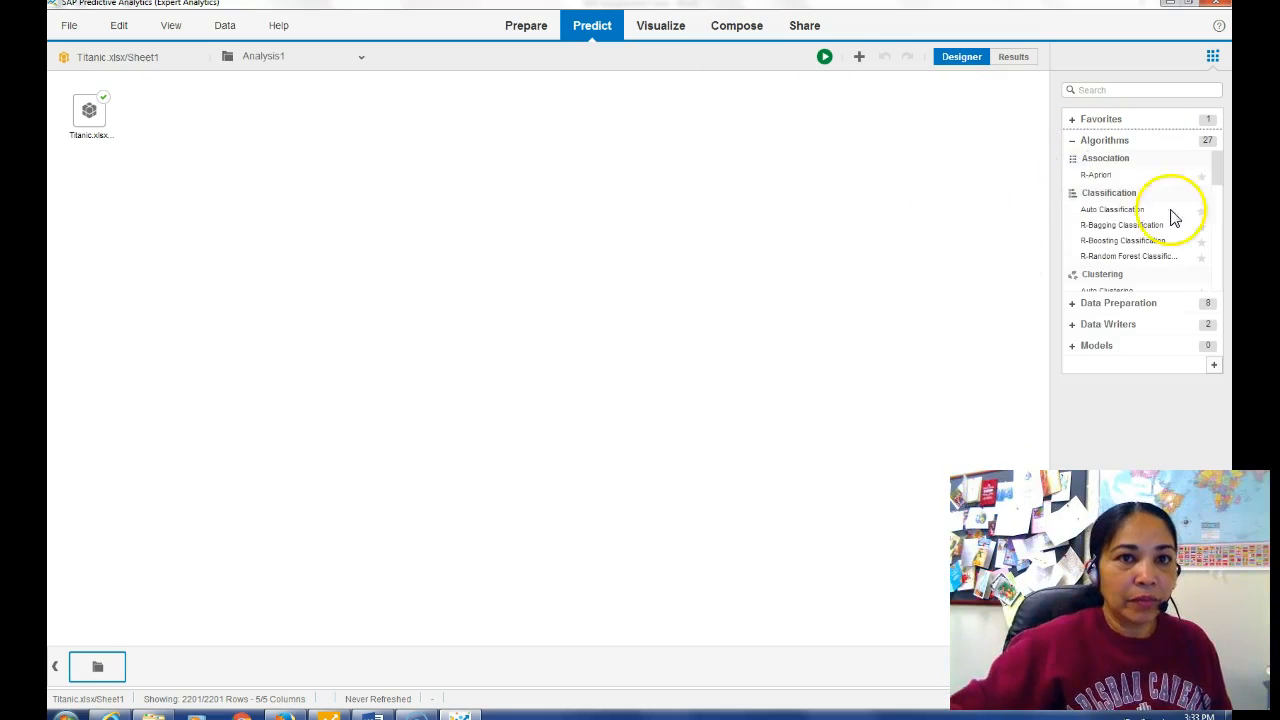
pyautogui.moveTo(1092, 178)
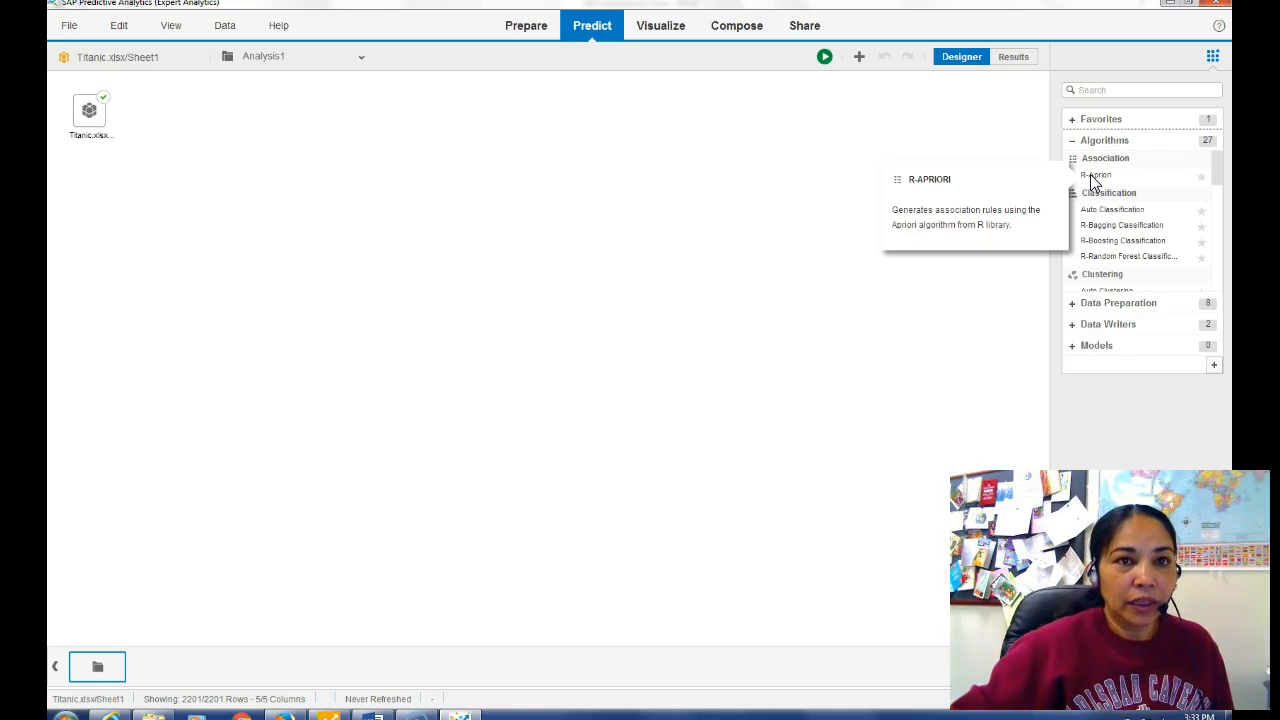
pyautogui.click(1108, 182)
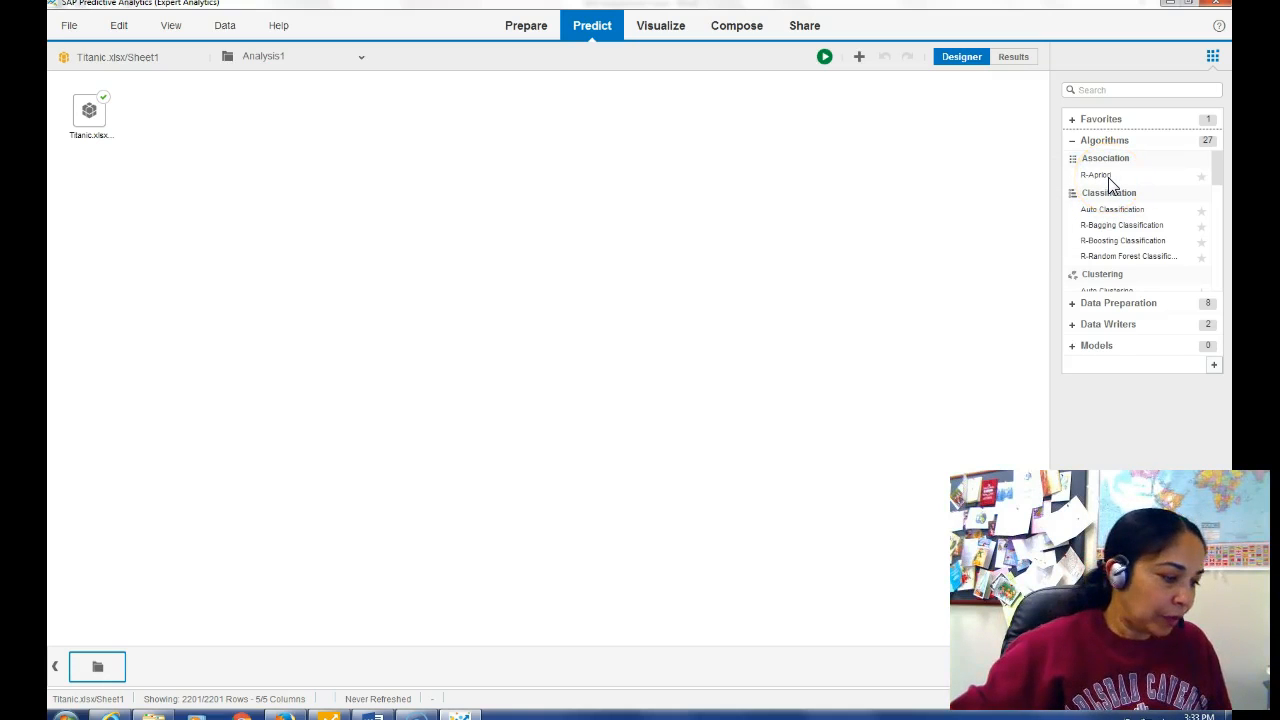
pyautogui.doubleClick(1106, 176)
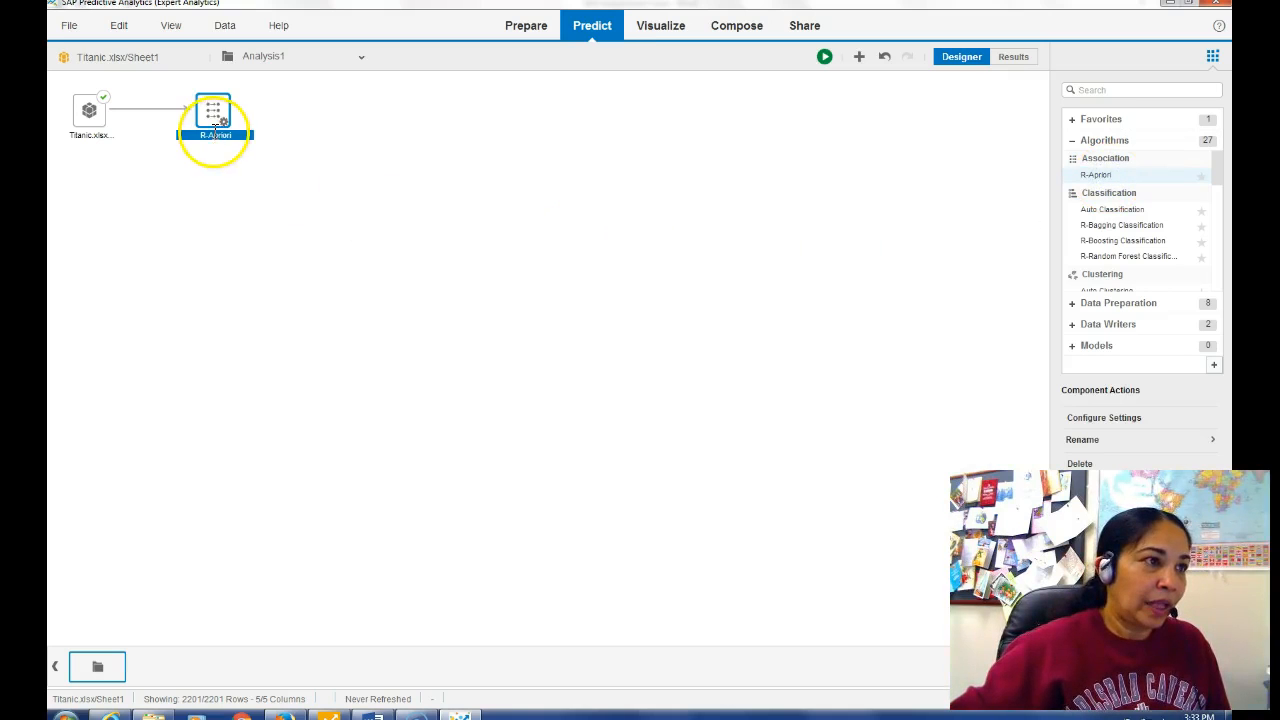
# Step: Configure the R-Apriori component to use Class, Sex, Age and Survived as item columns
pyautogui.rightClick(224, 126)
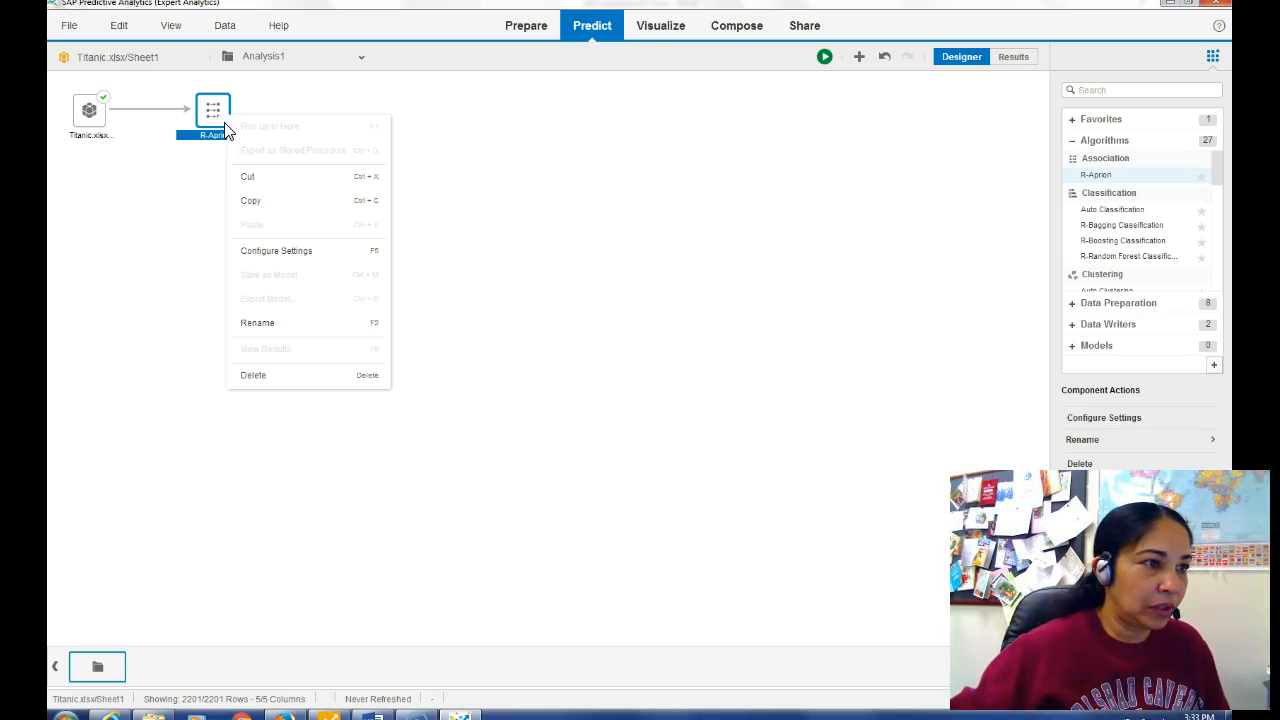
pyautogui.click(272, 251)
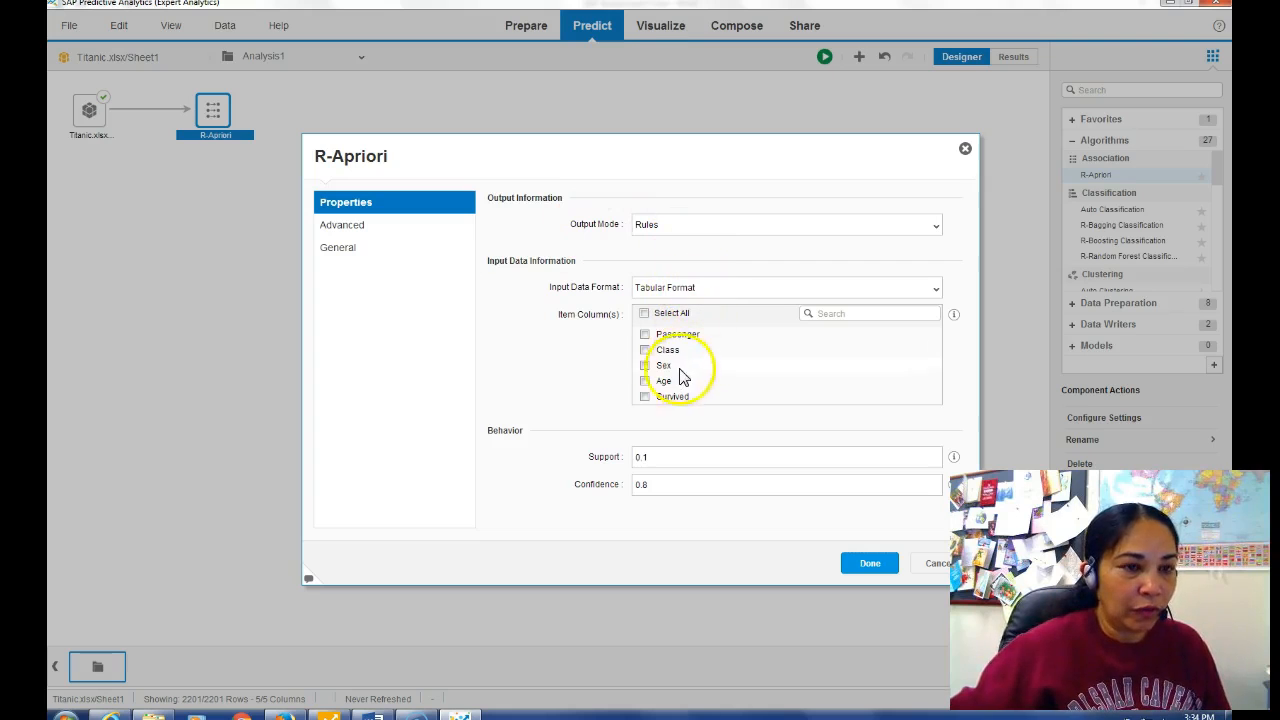
pyautogui.click(644, 350)
pyautogui.click(644, 365)
pyautogui.click(645, 381)
pyautogui.click(645, 397)
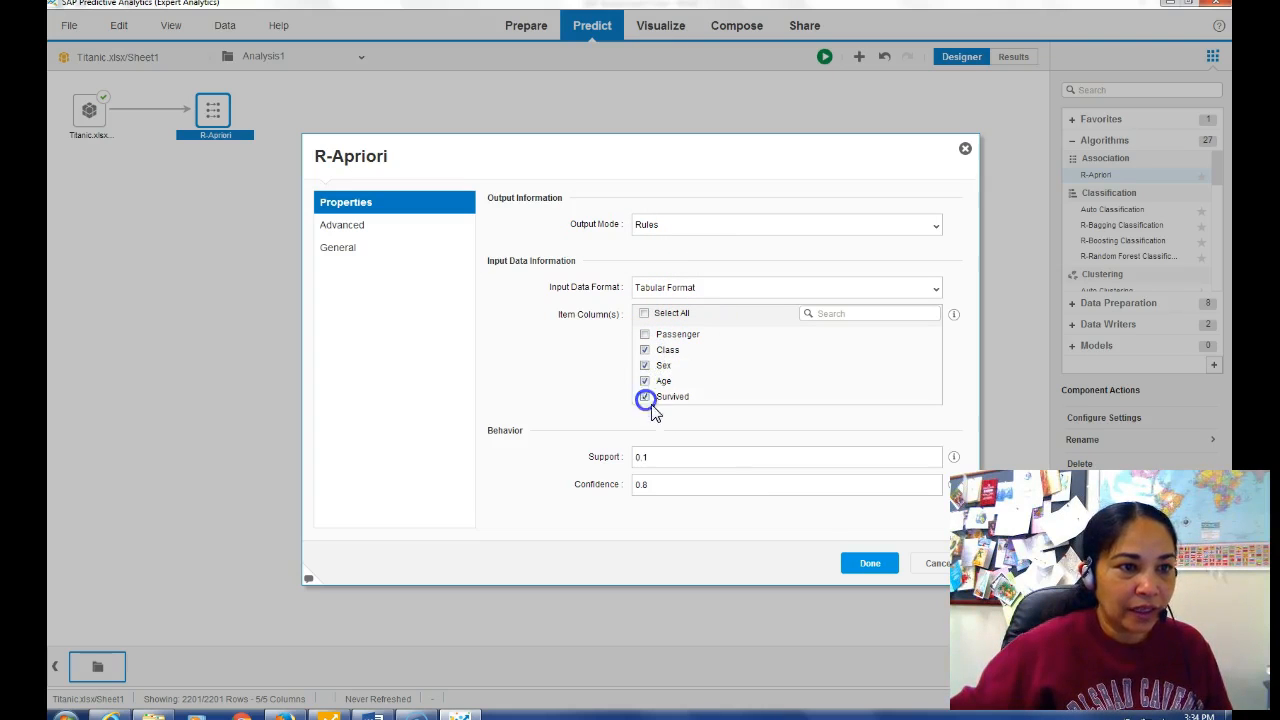
# Step: Set the R-Apriori support to 0.01 and apply the settings
pyautogui.click(660, 457)
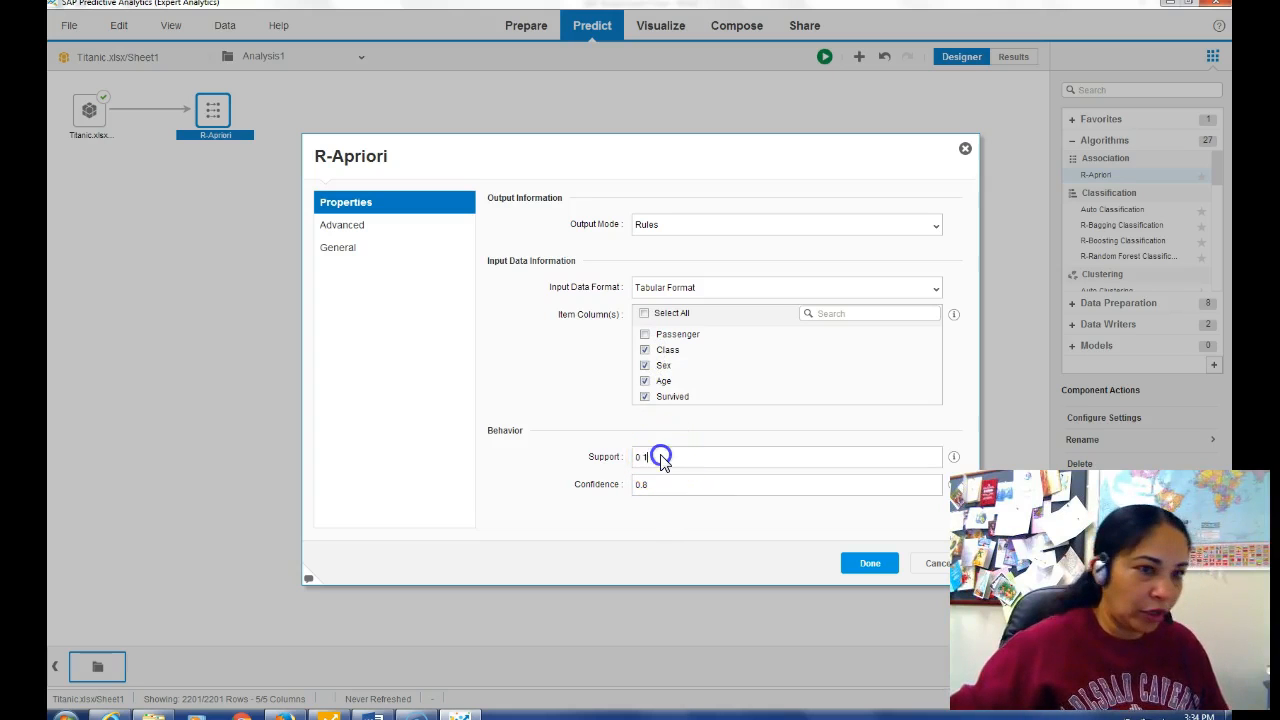
pyautogui.press('BackSpace')
pyautogui.press('BackSpace')
pyautogui.write('.01')
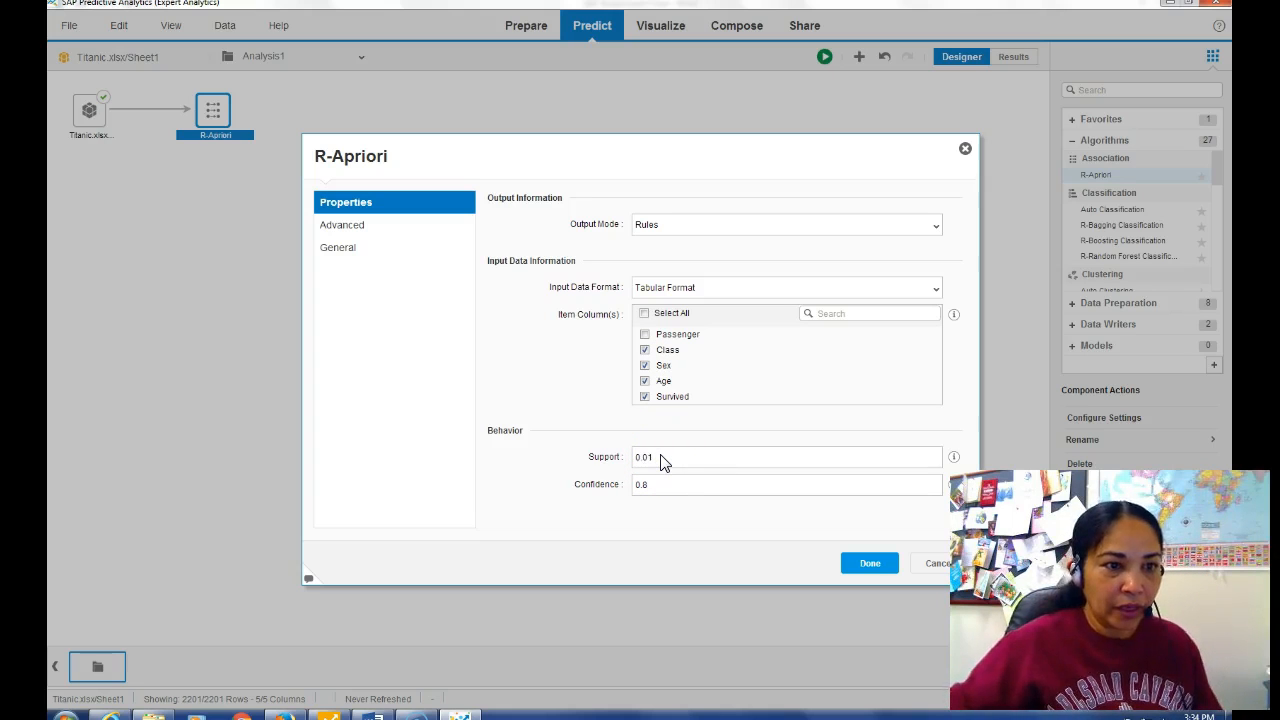
pyautogui.click(870, 564)
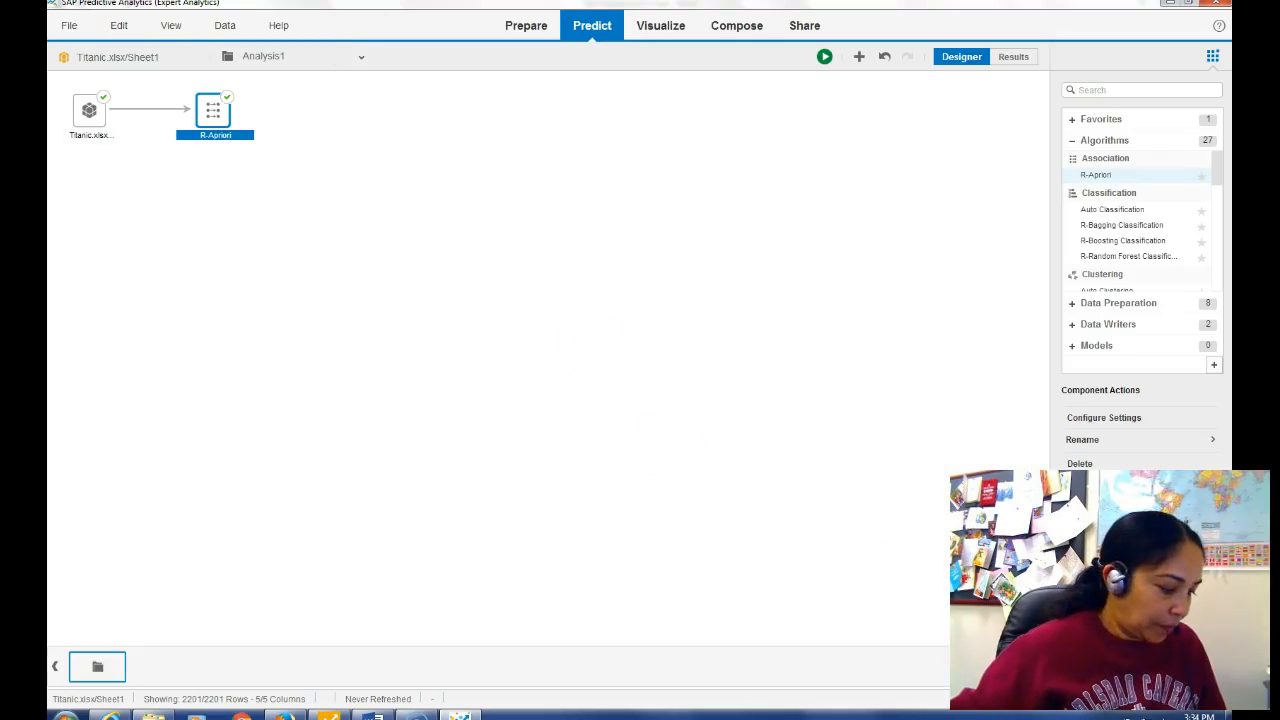
# Step: Run the analysis, switch to its results and widen the Rules column to show the full rules
pyautogui.click(824, 56)
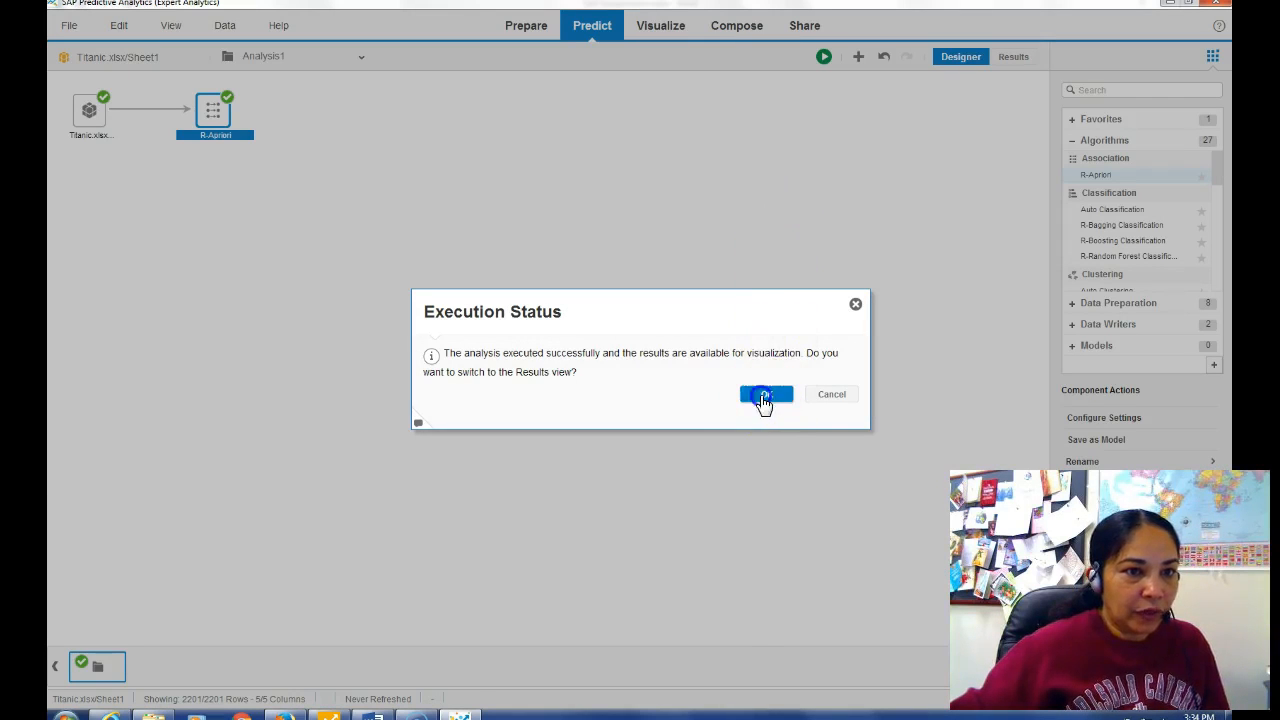
pyautogui.click(762, 396)
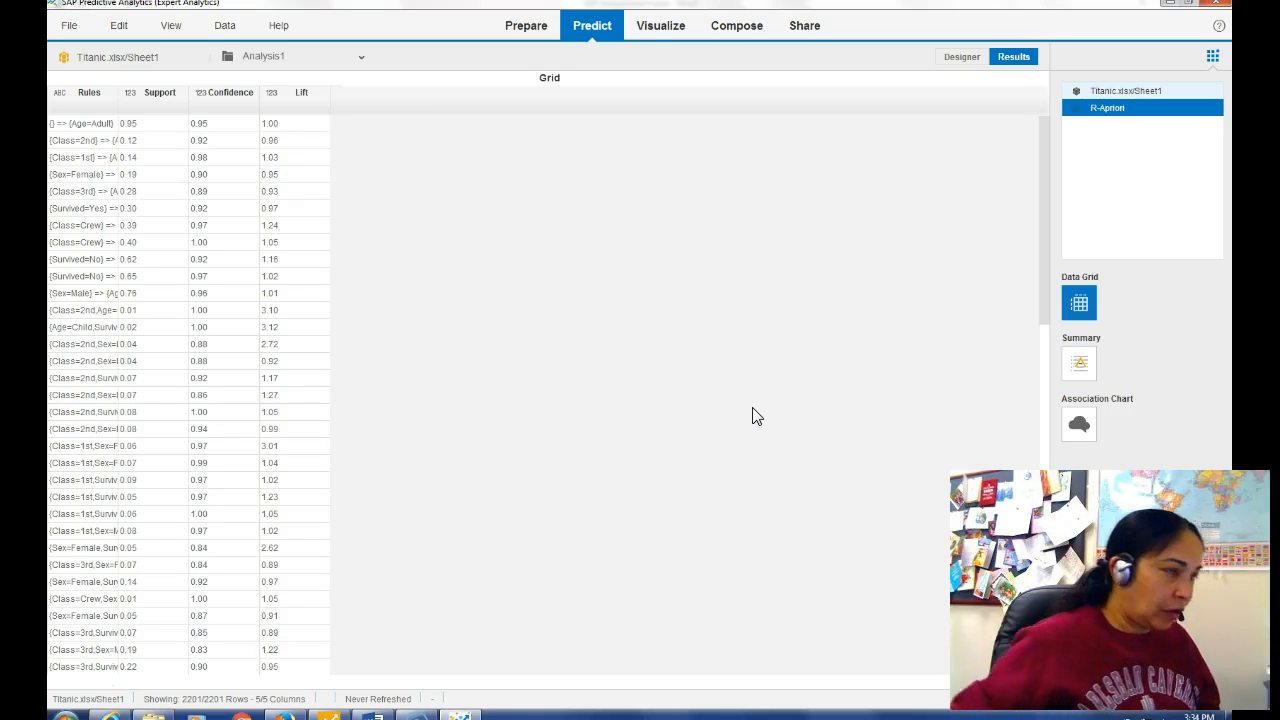
pyautogui.moveTo(117, 98); pyautogui.dragTo(303, 104)
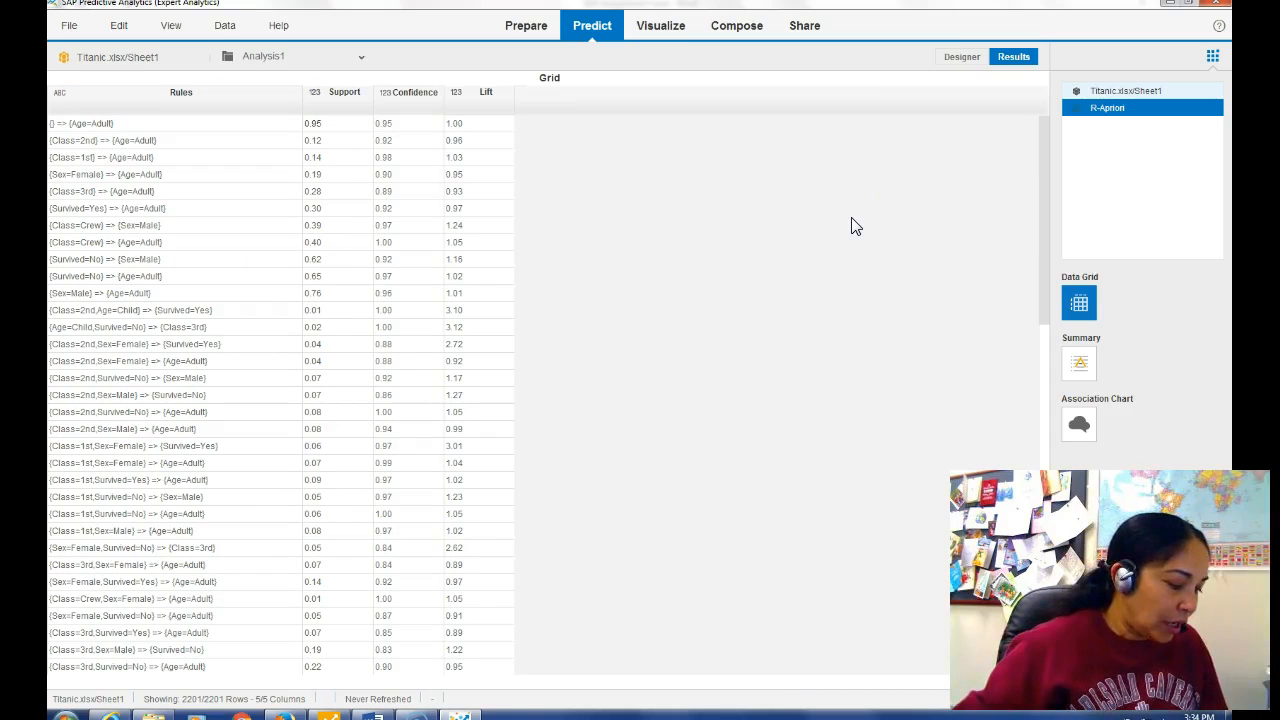
# Step: Review the number of rules in the R-Apriori algorithm summary and view the association chart
pyautogui.click(1079, 362)
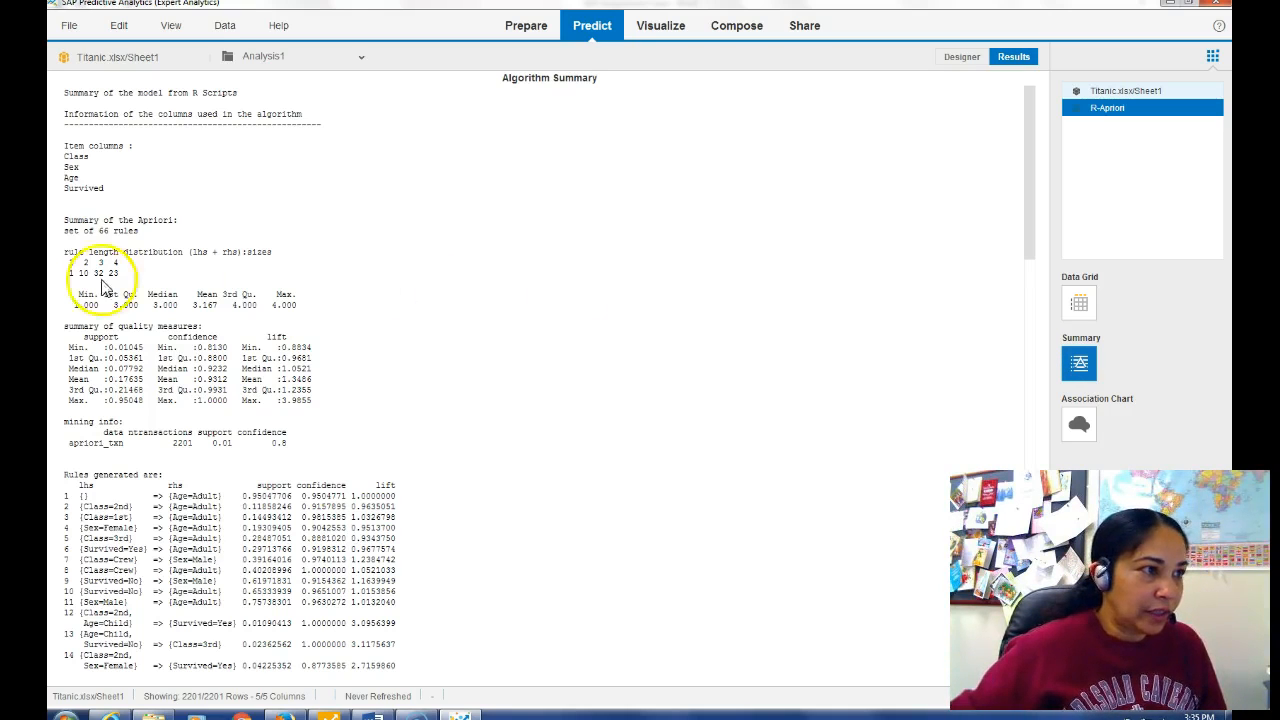
pyautogui.moveTo(145, 231); pyautogui.dragTo(60, 231)
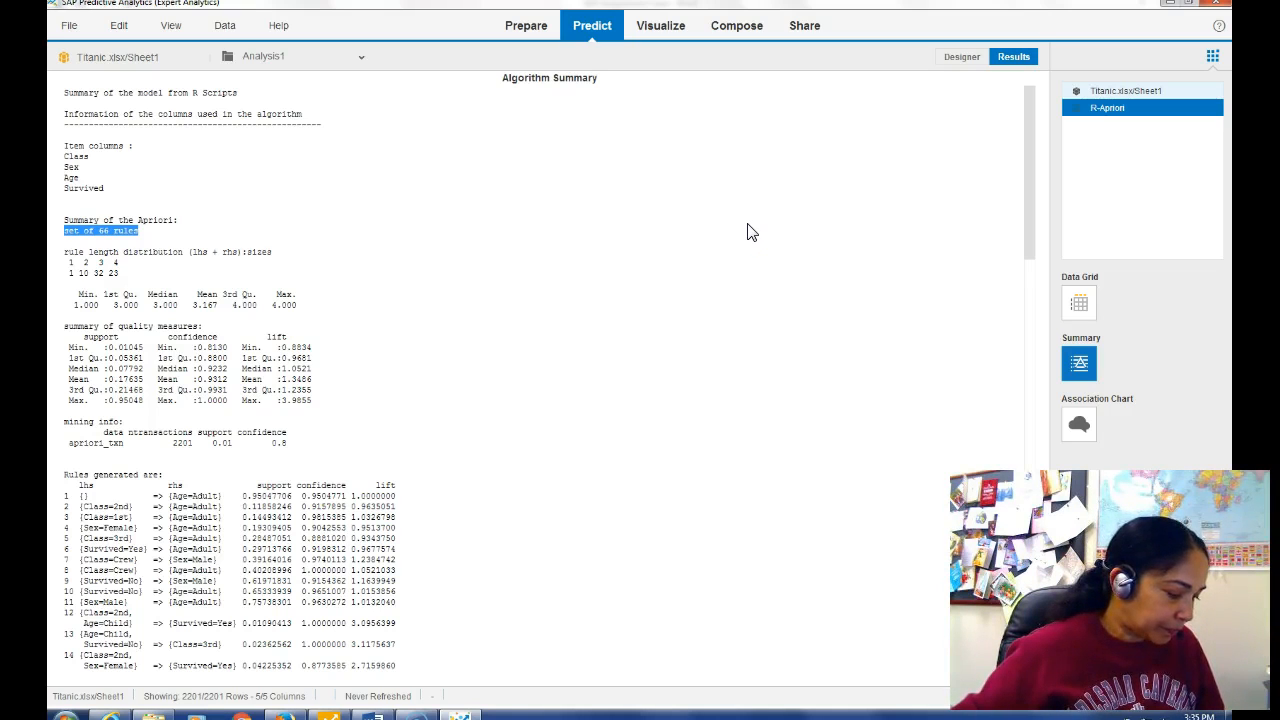
pyautogui.click(1078, 424)
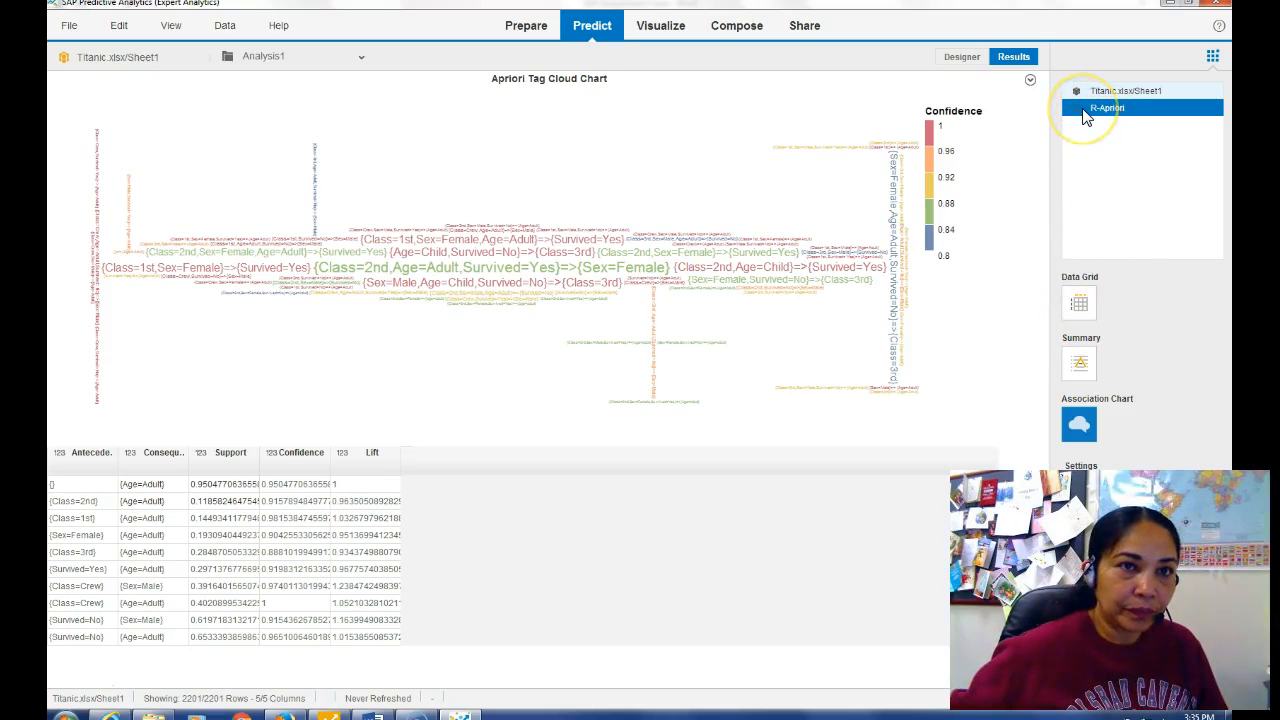
# Step: Reopen the R-Apriori component's settings in the designer and set the Rhs items to Survived=Yes,Survived=No
pyautogui.click(955, 56)
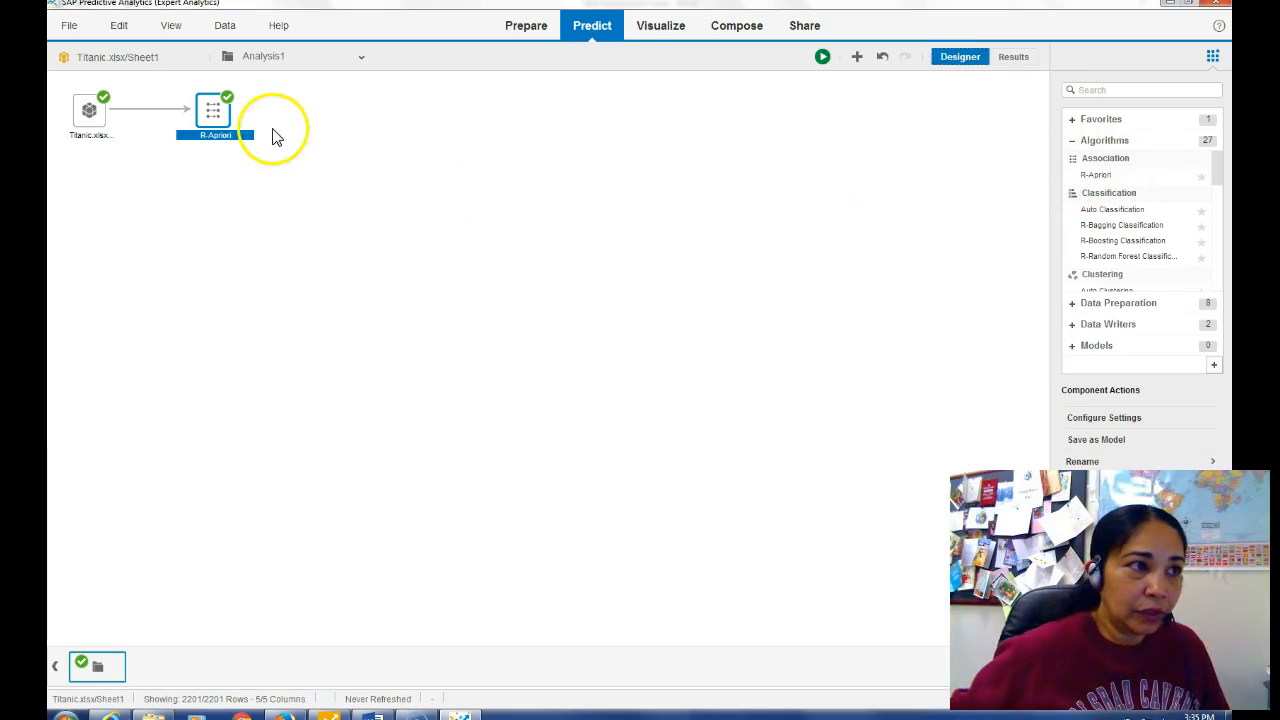
pyautogui.rightClick(226, 126)
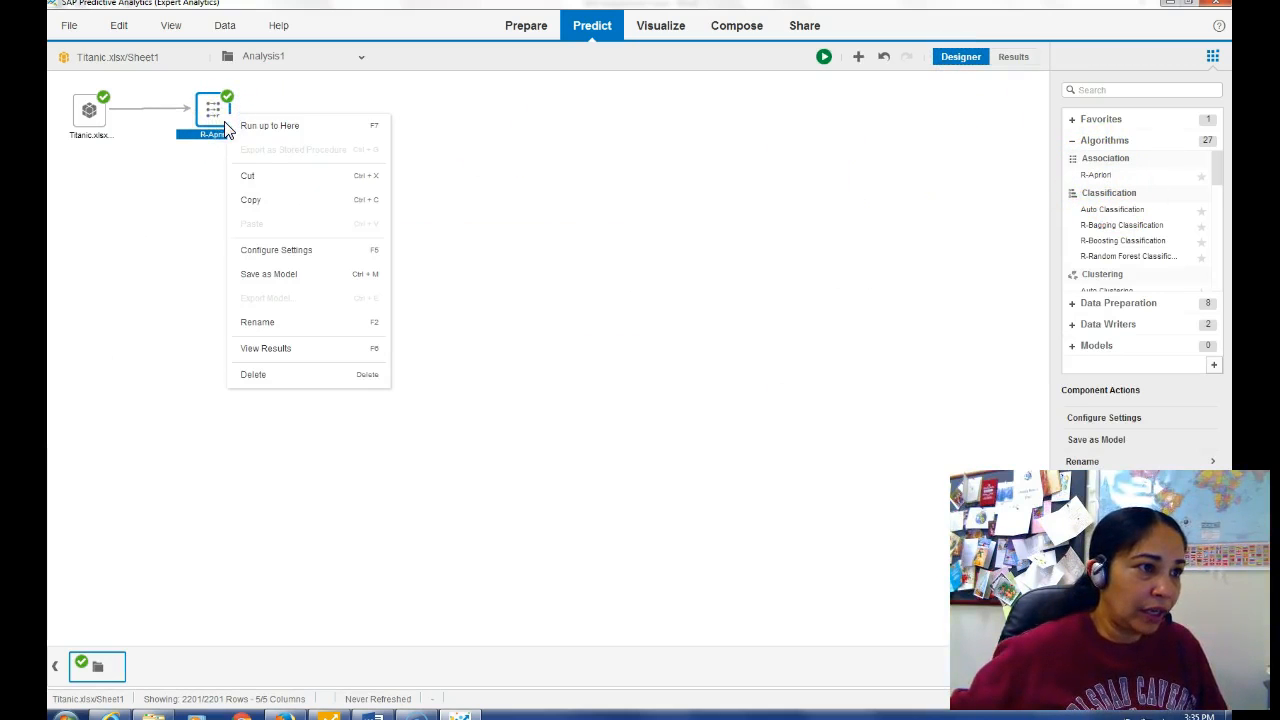
pyautogui.click(252, 252)
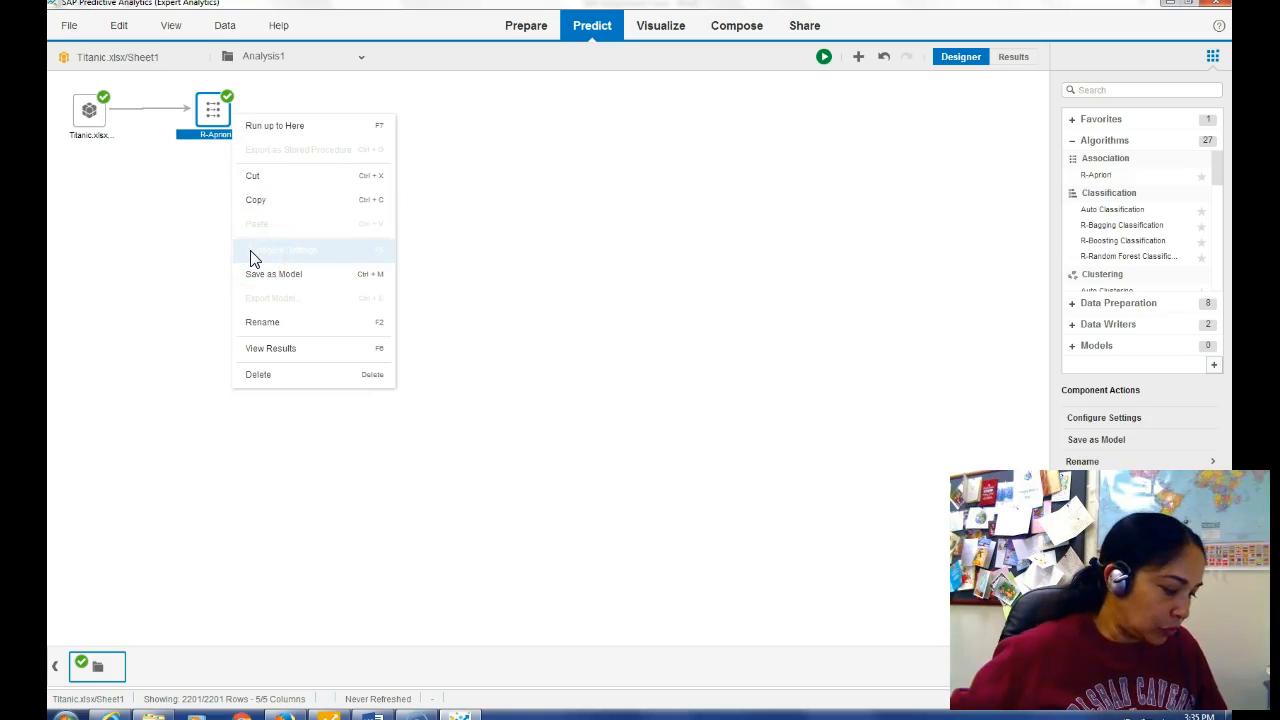
pyautogui.click(251, 256)
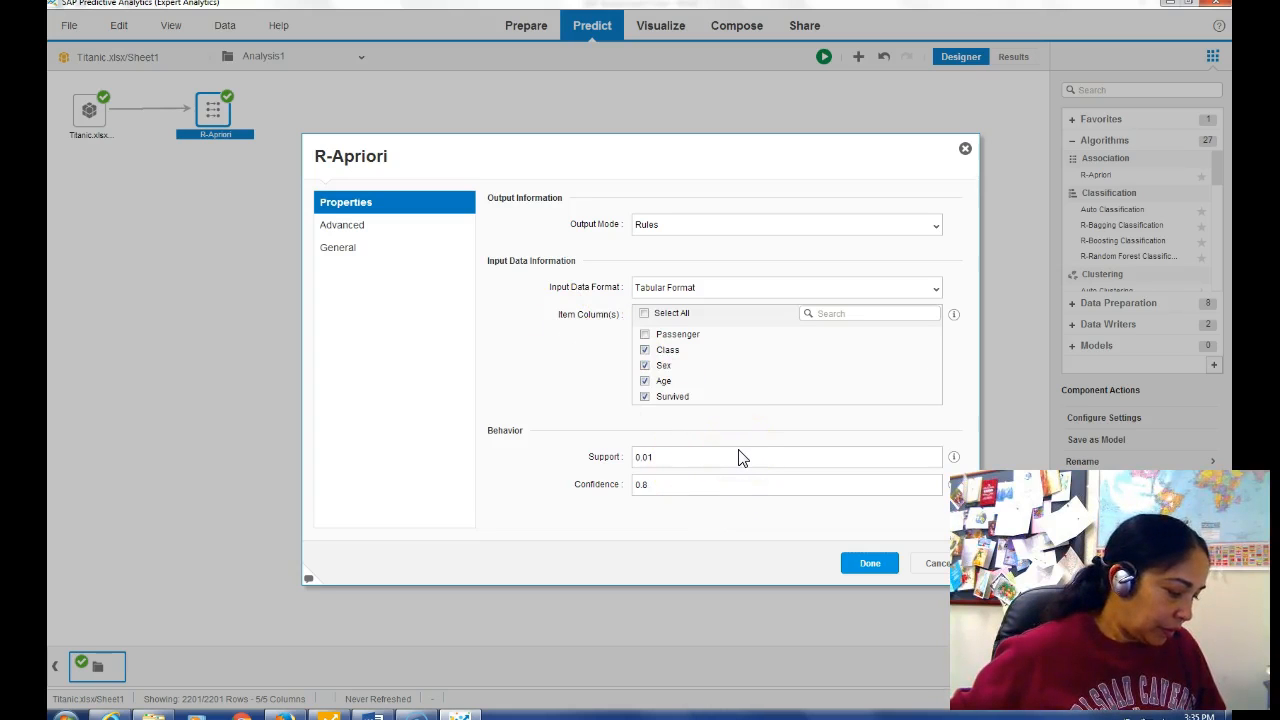
pyautogui.click(352, 228)
pyautogui.click(658, 224)
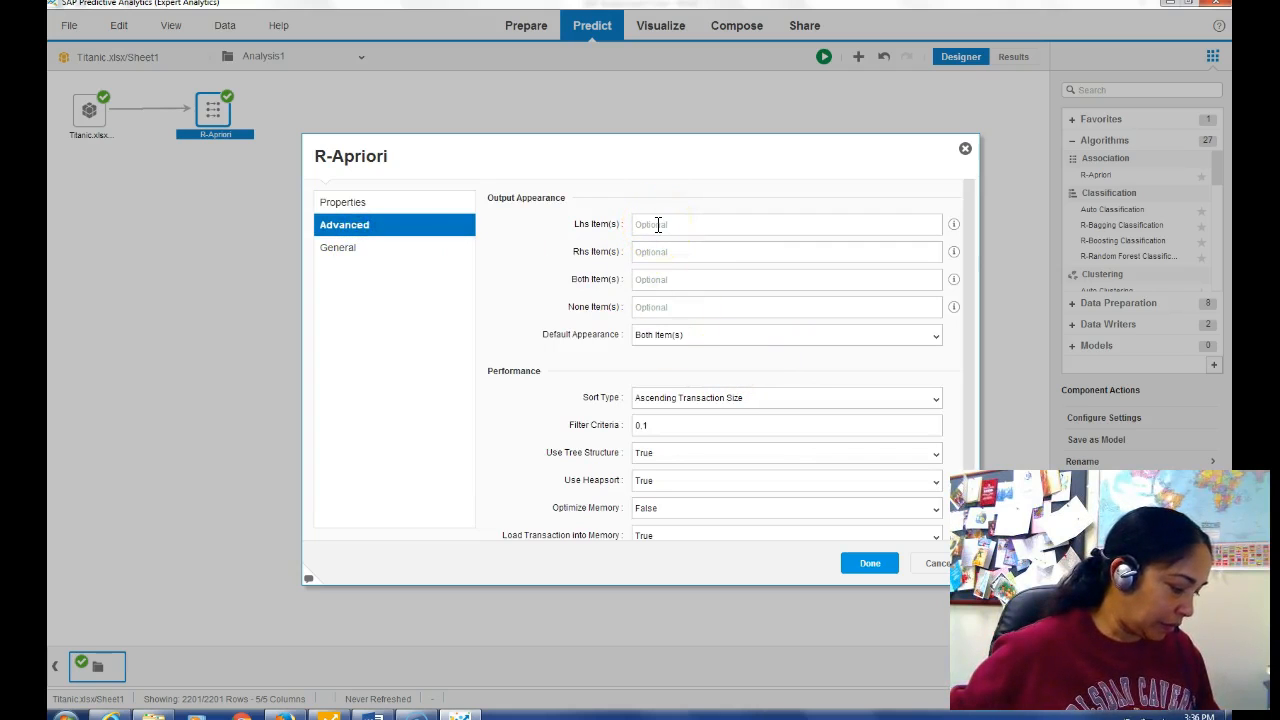
pyautogui.click(667, 250)
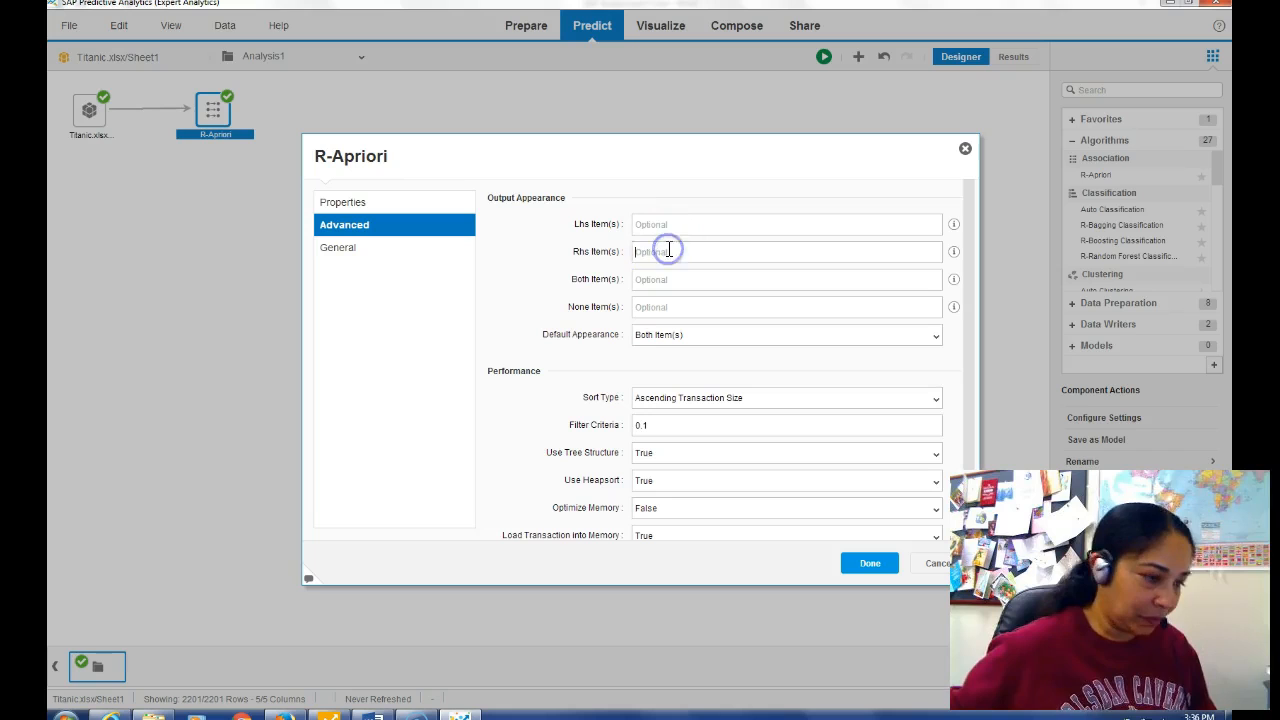
pyautogui.write('Survived')
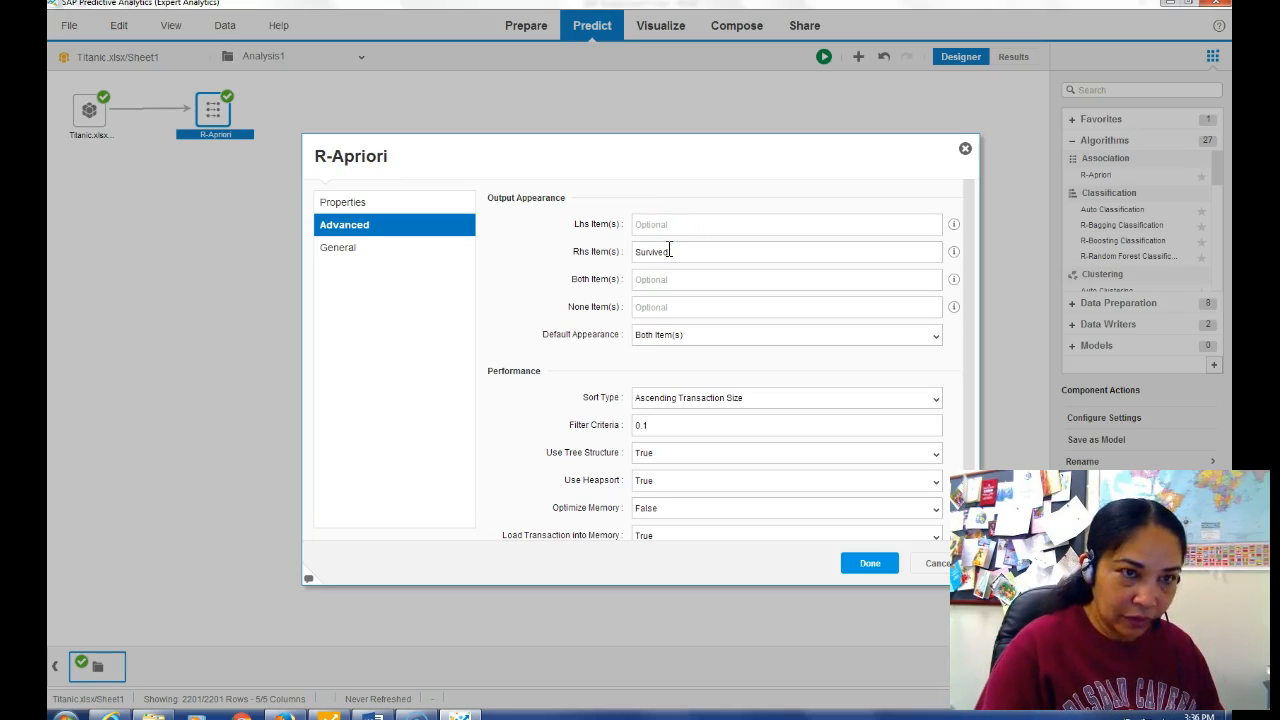
pyautogui.write('=Yes')
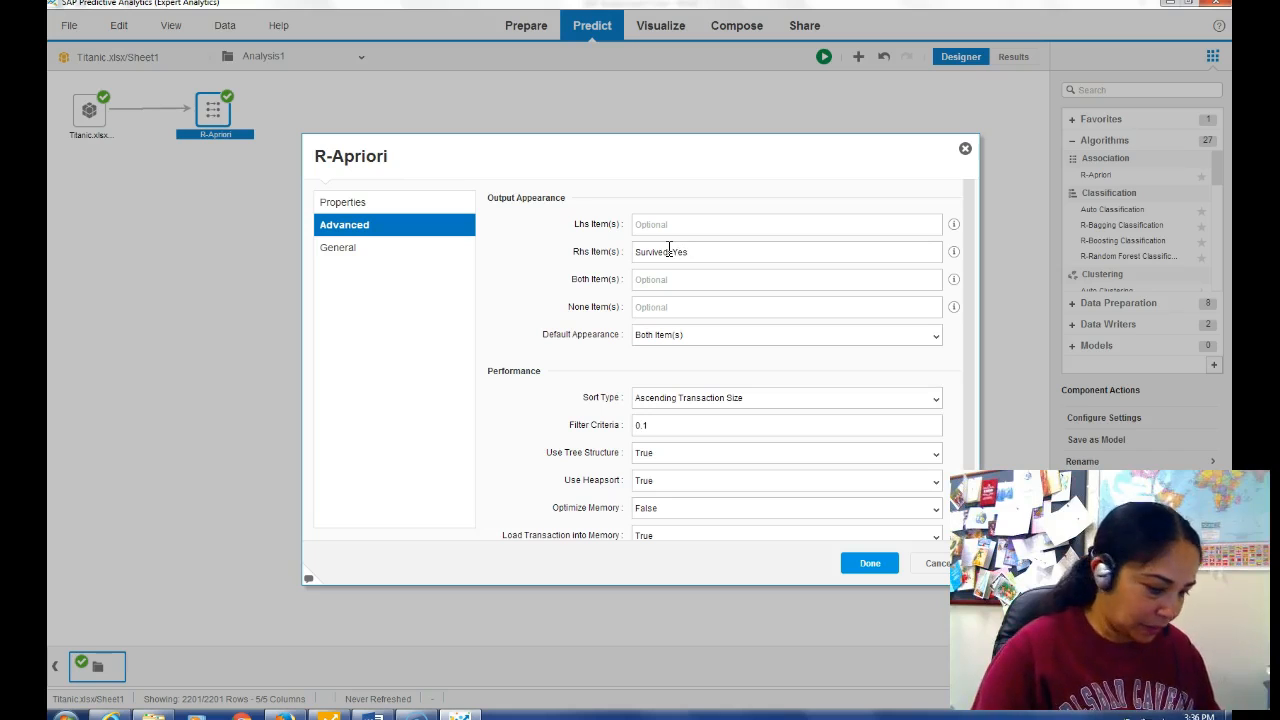
pyautogui.write(',Survived')
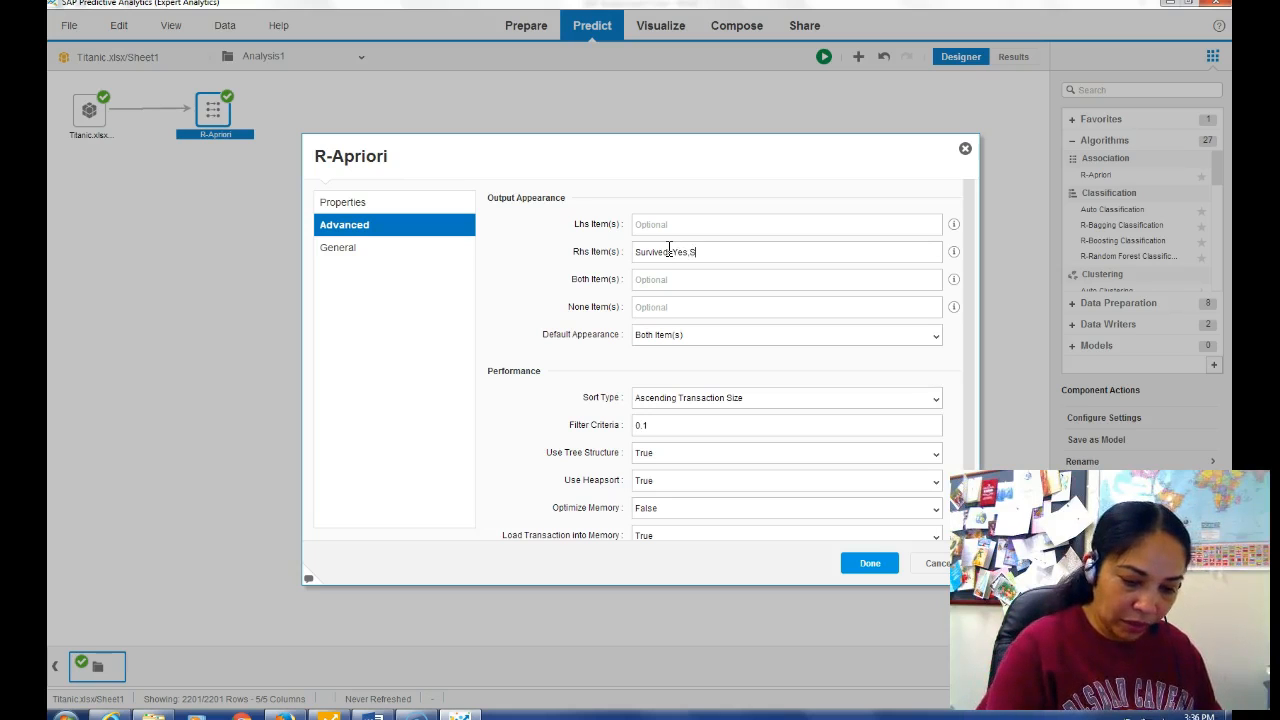
pyautogui.write('=No')
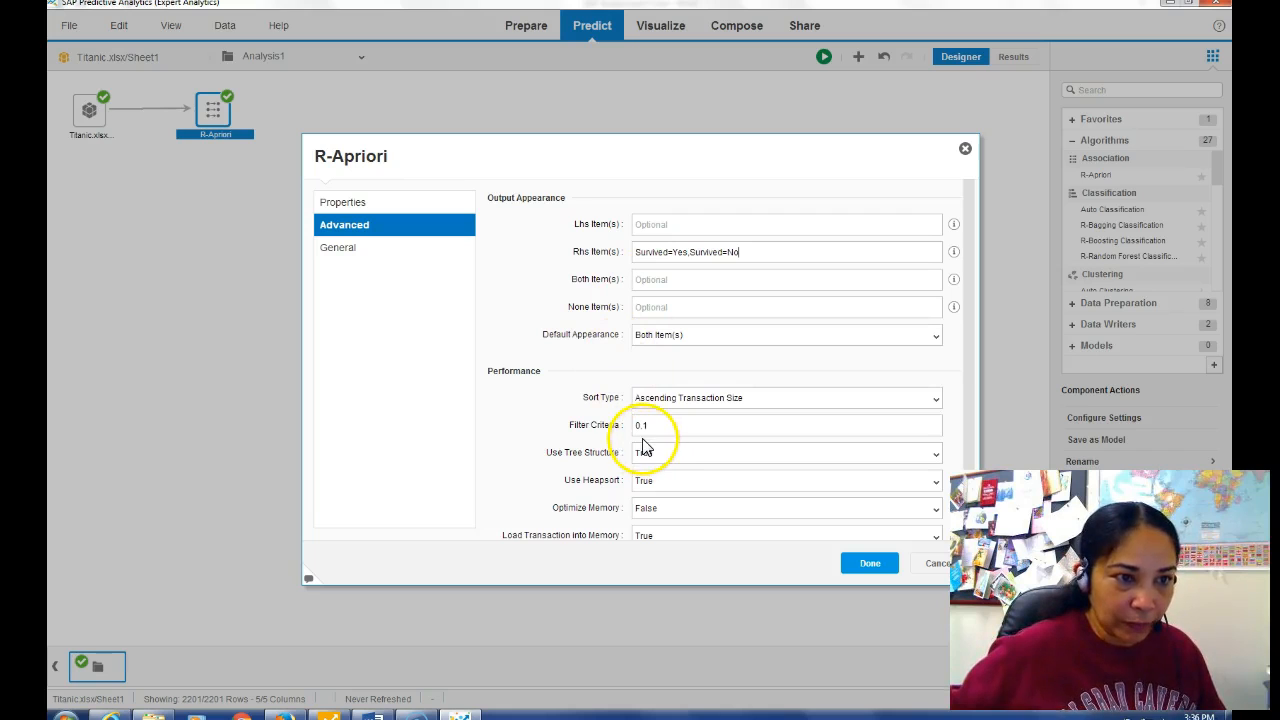
# Step: Set the default appearance to Lhs Item(s) and the sort type to Descending, and apply the R-Apriori settings
pyautogui.click(935, 335)
pyautogui.click(659, 360)
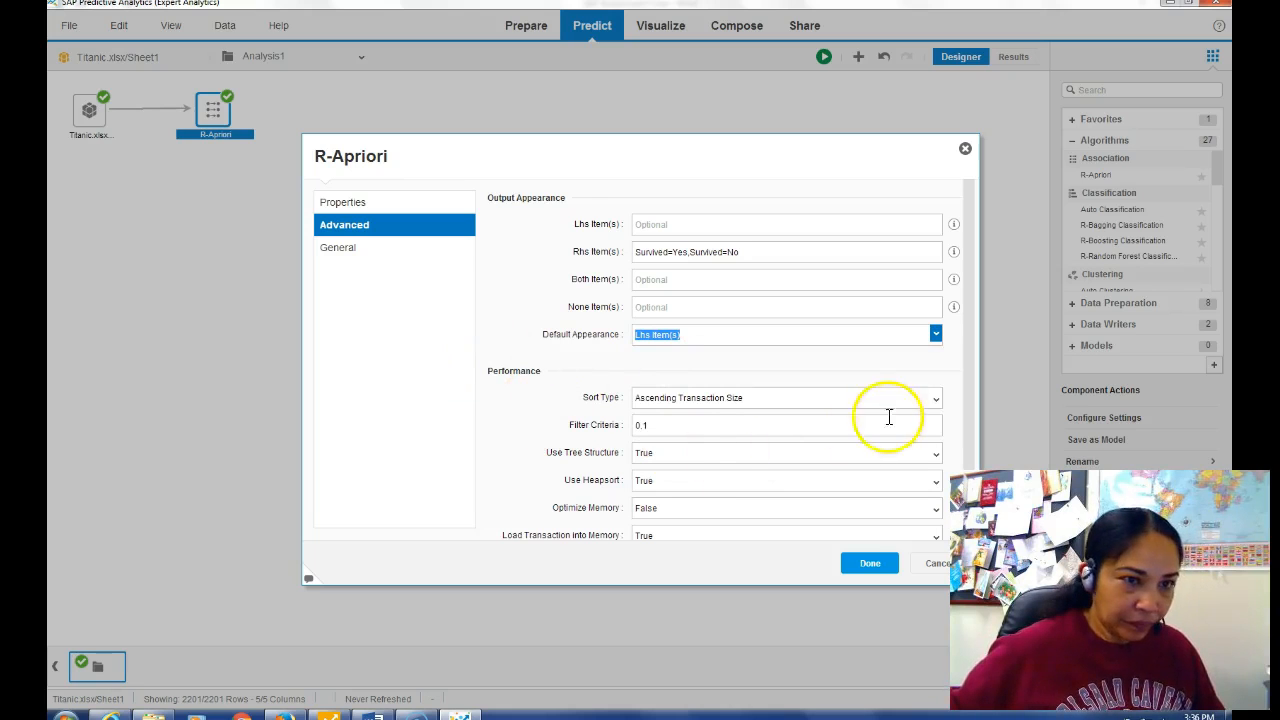
pyautogui.click(935, 397)
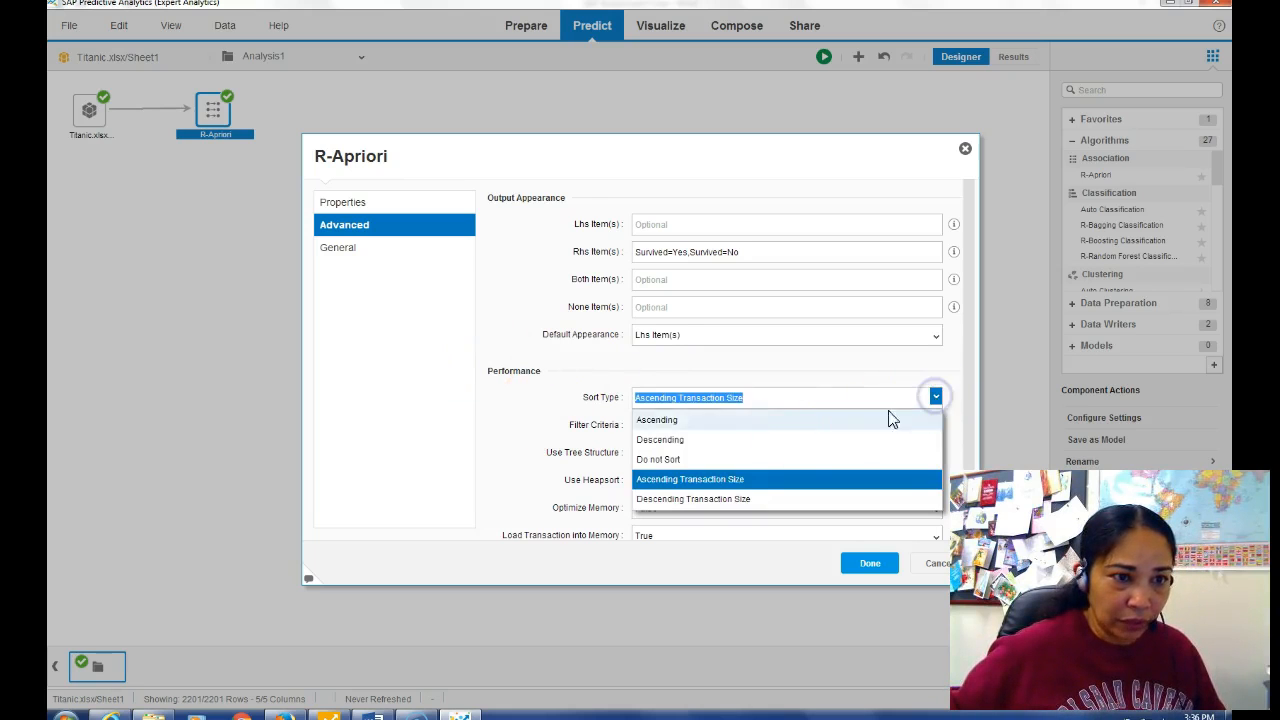
pyautogui.click(703, 440)
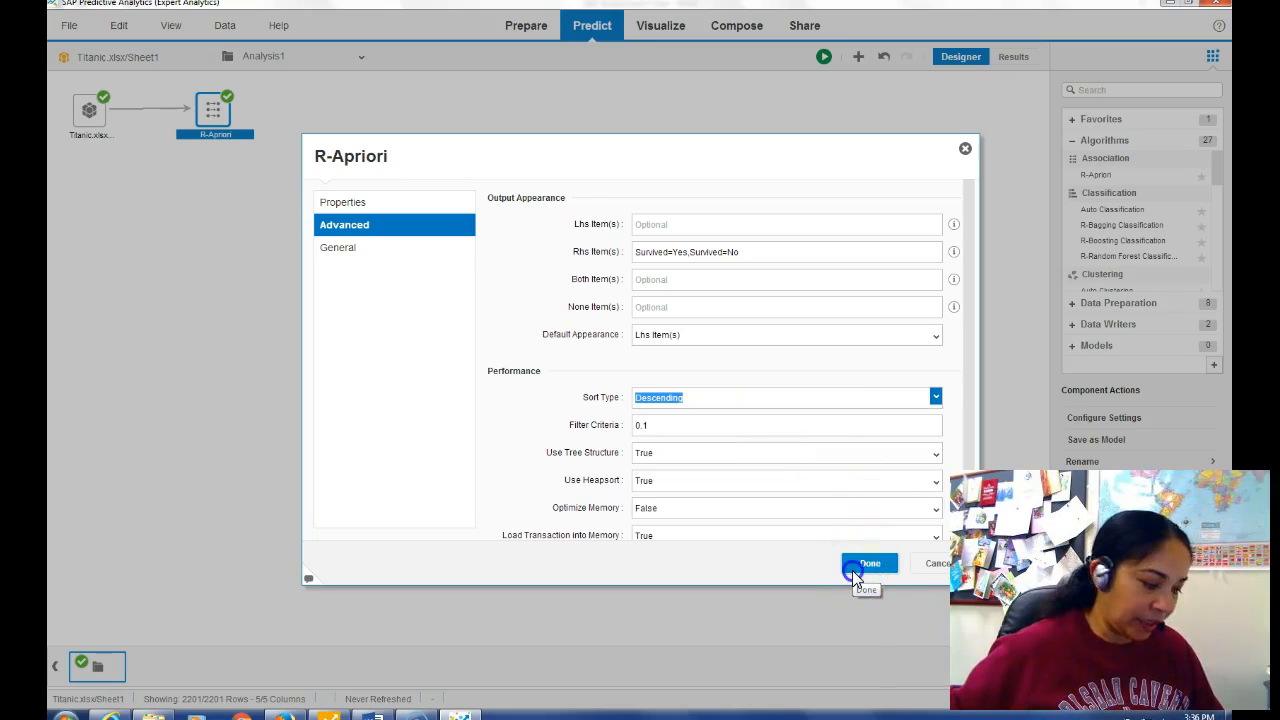
pyautogui.click(860, 564)
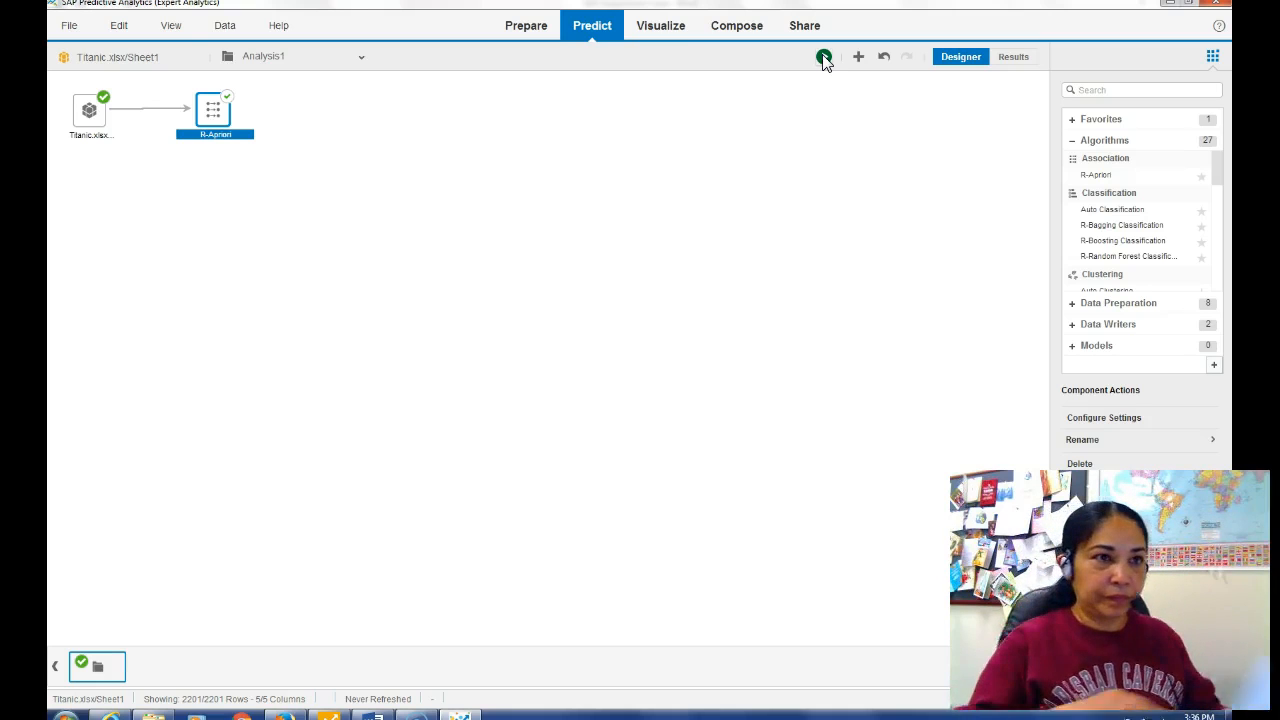
# Step: Rerun the analysis, switch to its results and widen the Rules column to show the full rules
pyautogui.click(823, 57)
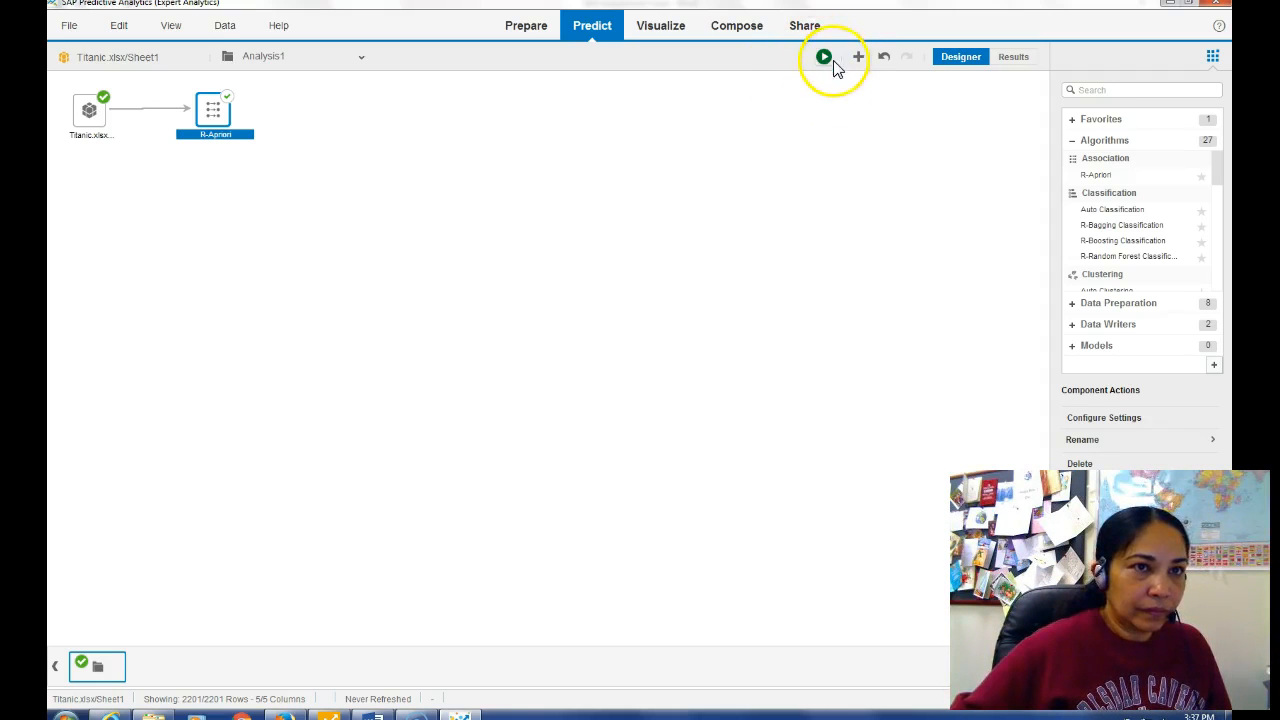
pyautogui.click(824, 60)
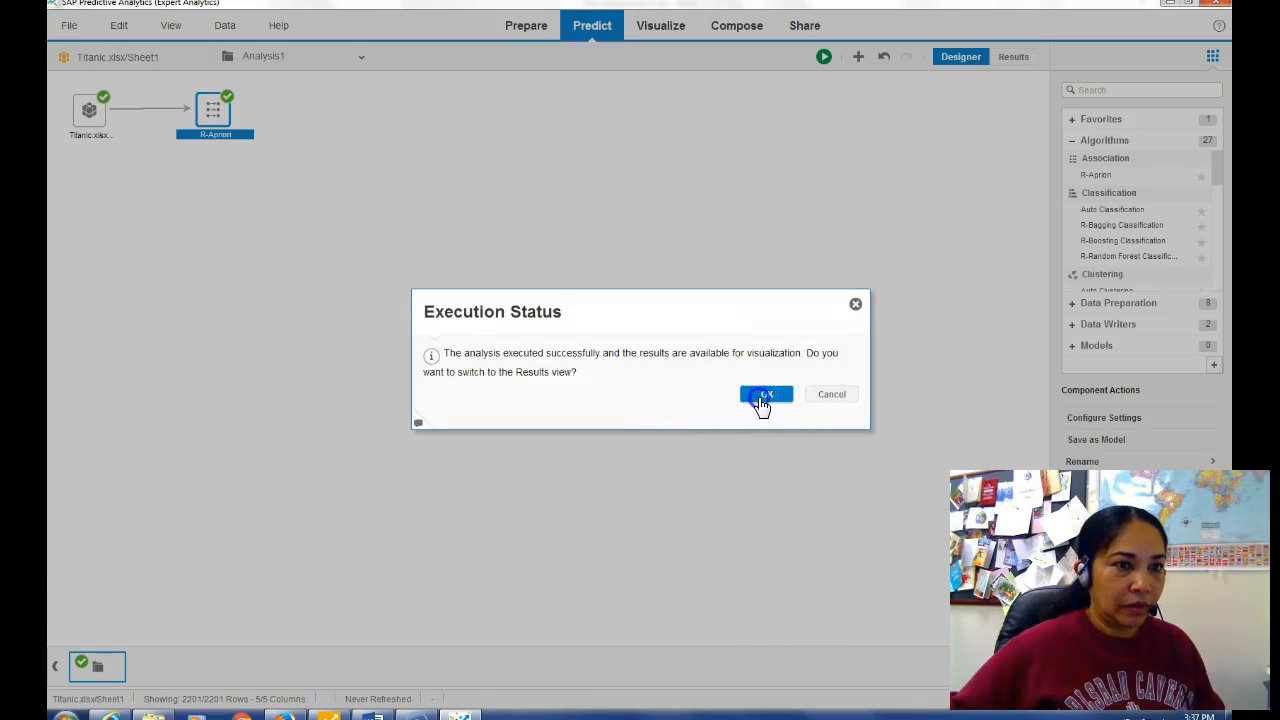
pyautogui.click(762, 396)
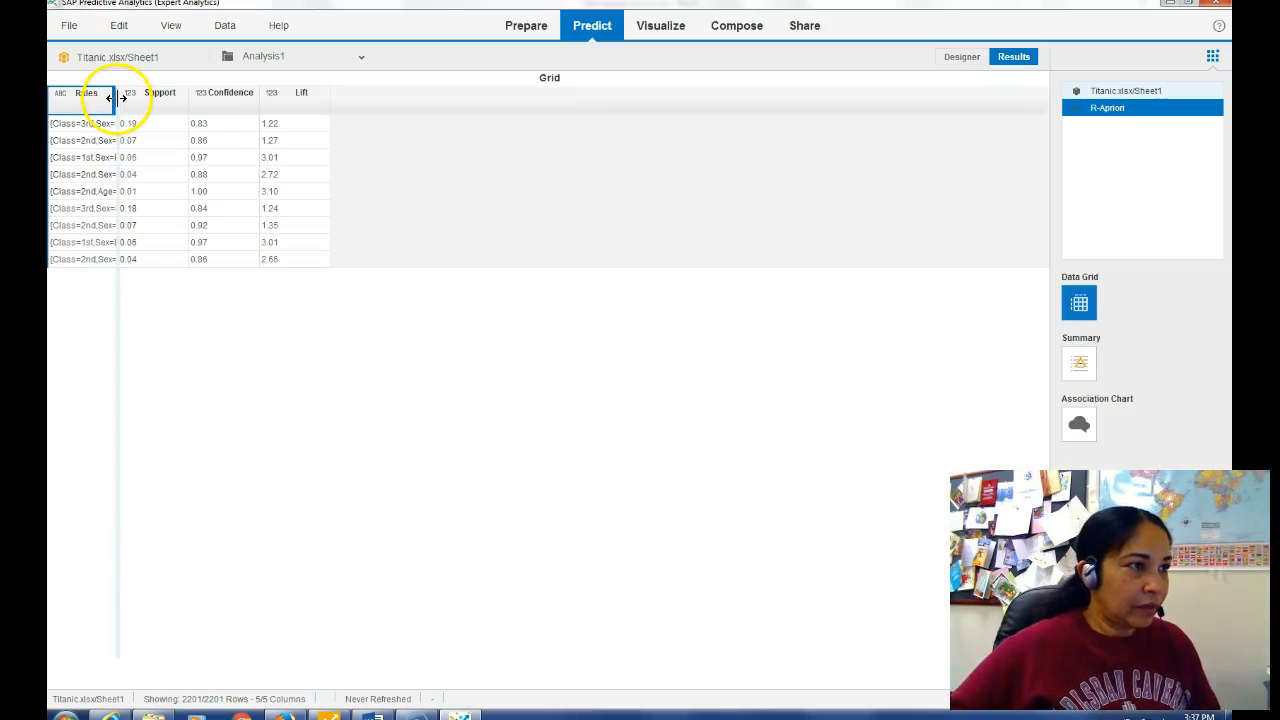
pyautogui.click(202, 123)
pyautogui.moveTo(117, 93); pyautogui.dragTo(309, 112)
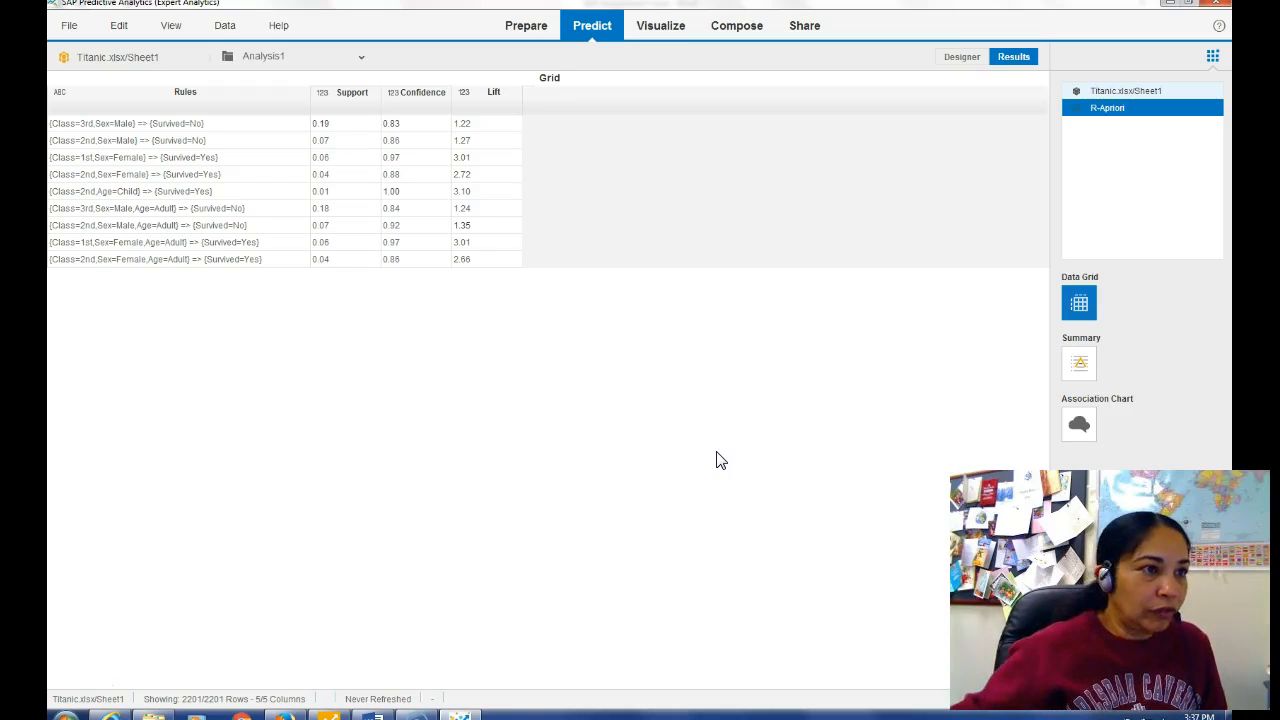
# Step: Examine the confidence and lift of the {Class=2nd,Age=Child} => {Survived=Yes} rule and view the association chart
pyautogui.click(409, 207)
pyautogui.click(405, 192)
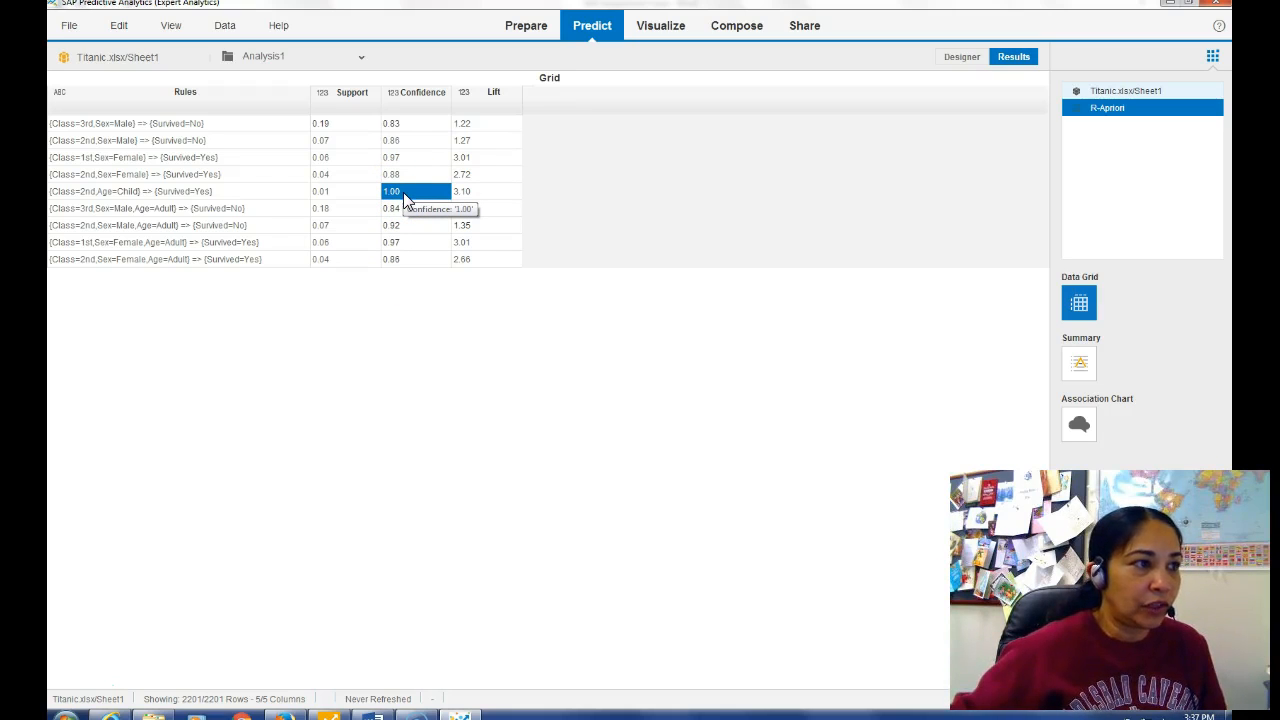
pyautogui.click(462, 194)
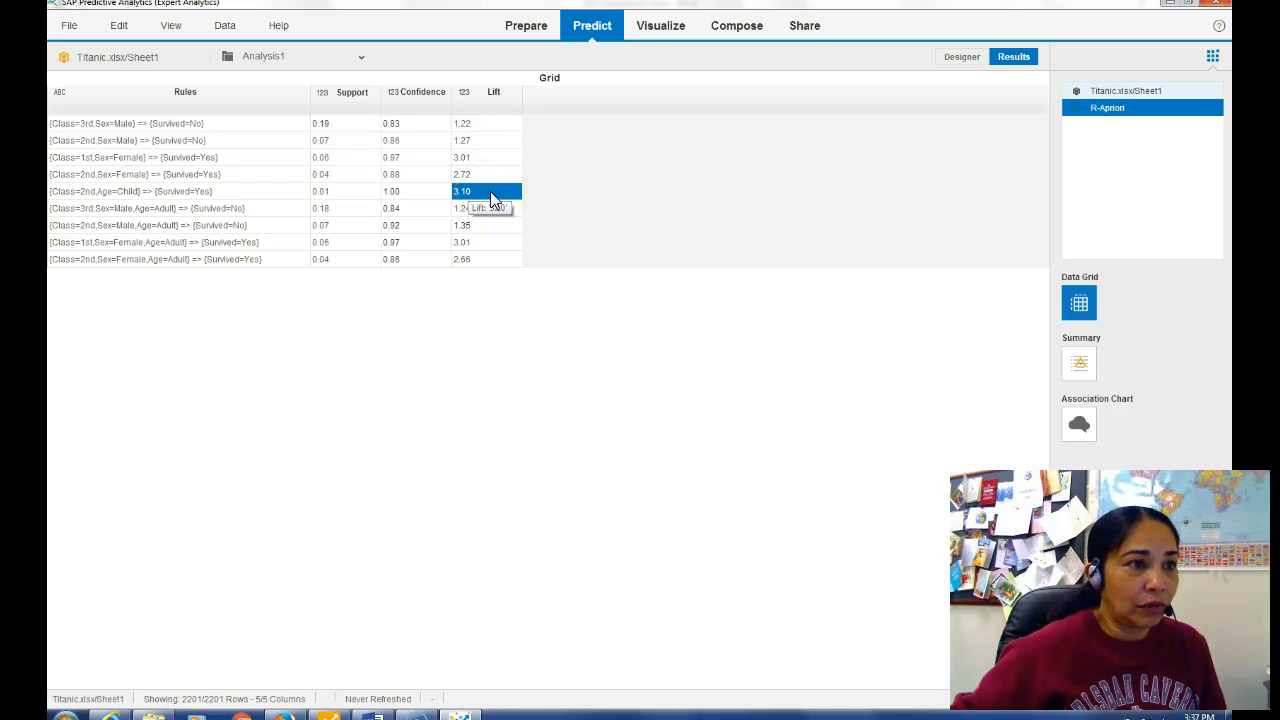
pyautogui.click(414, 196)
pyautogui.click(400, 195)
pyautogui.click(238, 198)
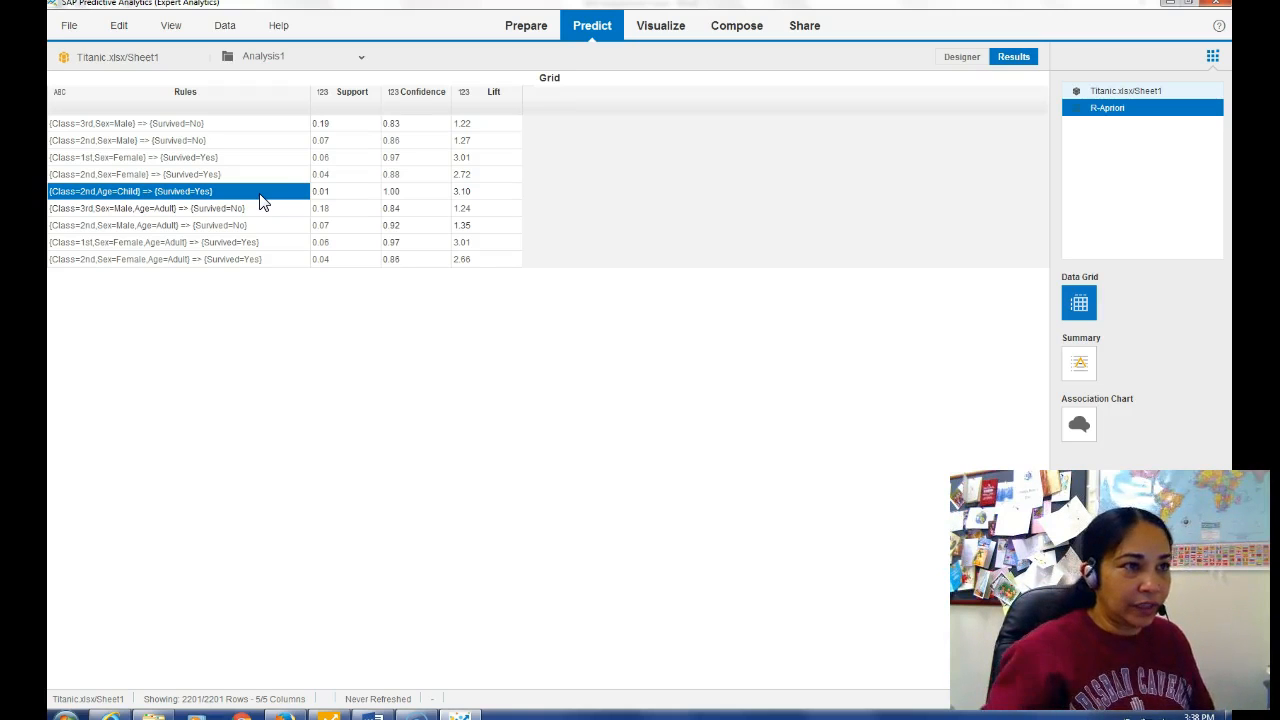
pyautogui.click(485, 194)
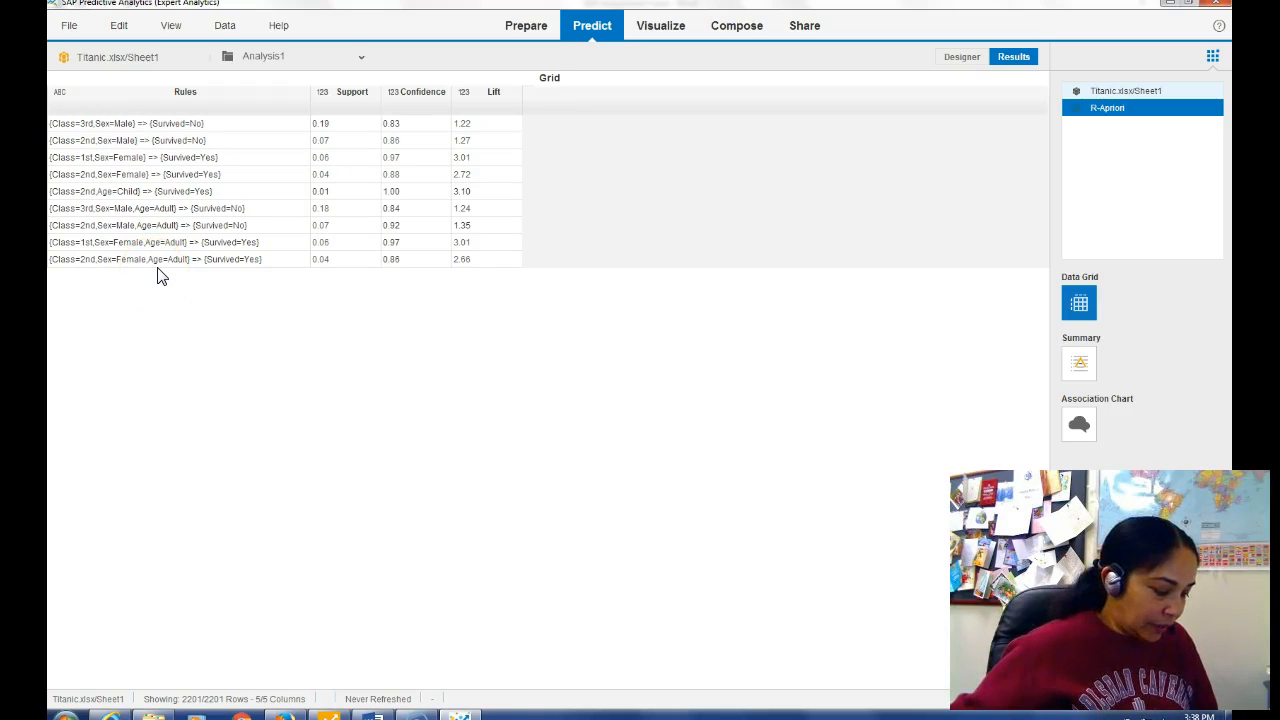
pyautogui.click(1083, 428)
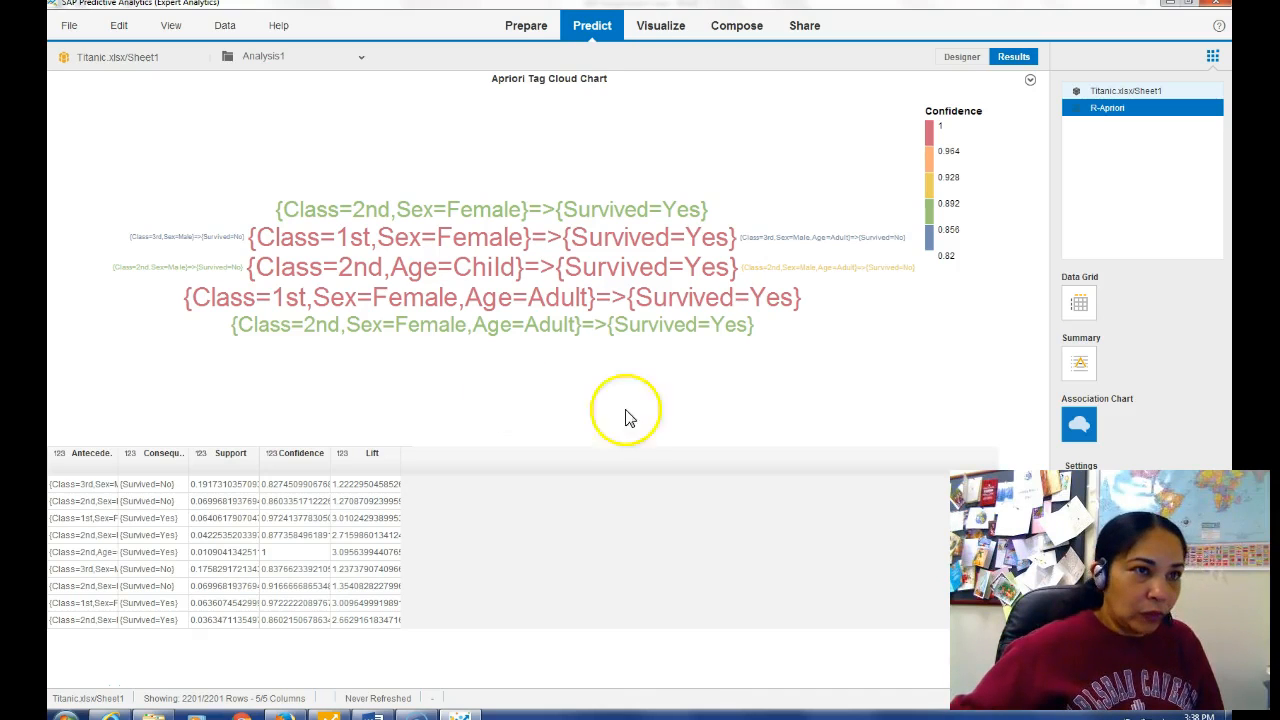
# Step: Switch to the Visualize workspace and choose the R-Apriori component of Analysis1 as the data to chart
pyautogui.click(655, 32)
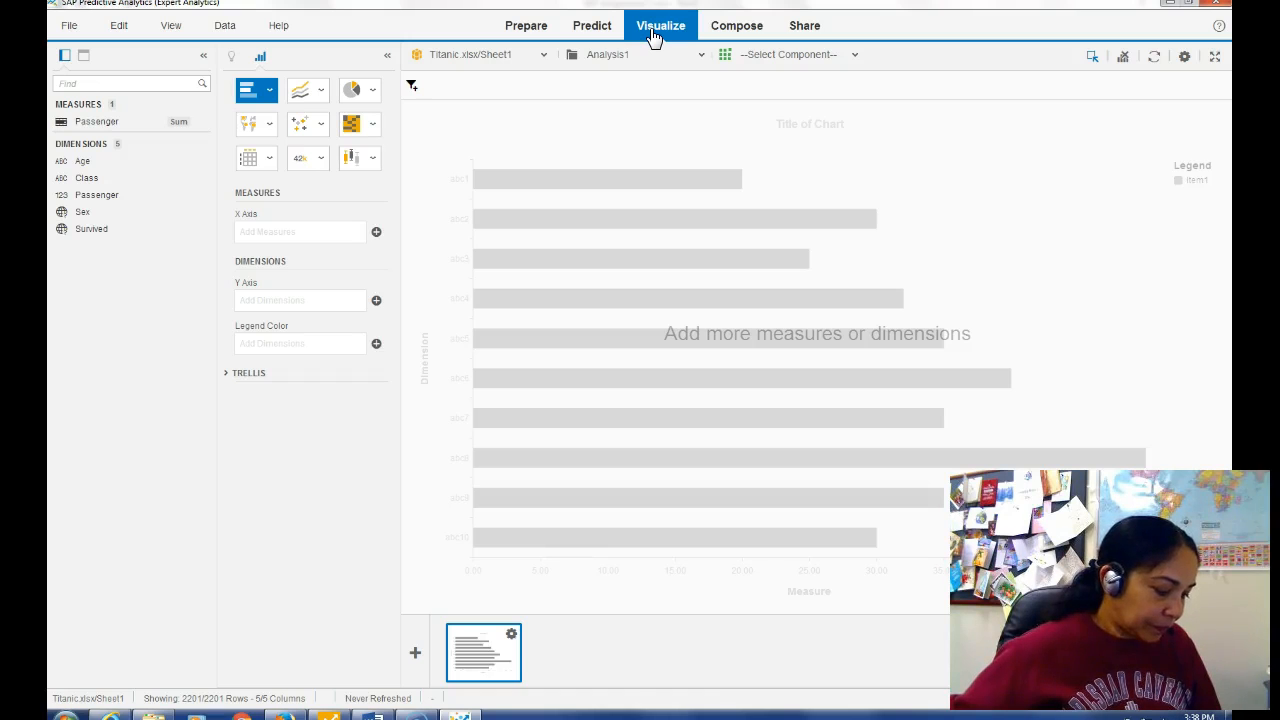
pyautogui.click(856, 57)
pyautogui.click(762, 92)
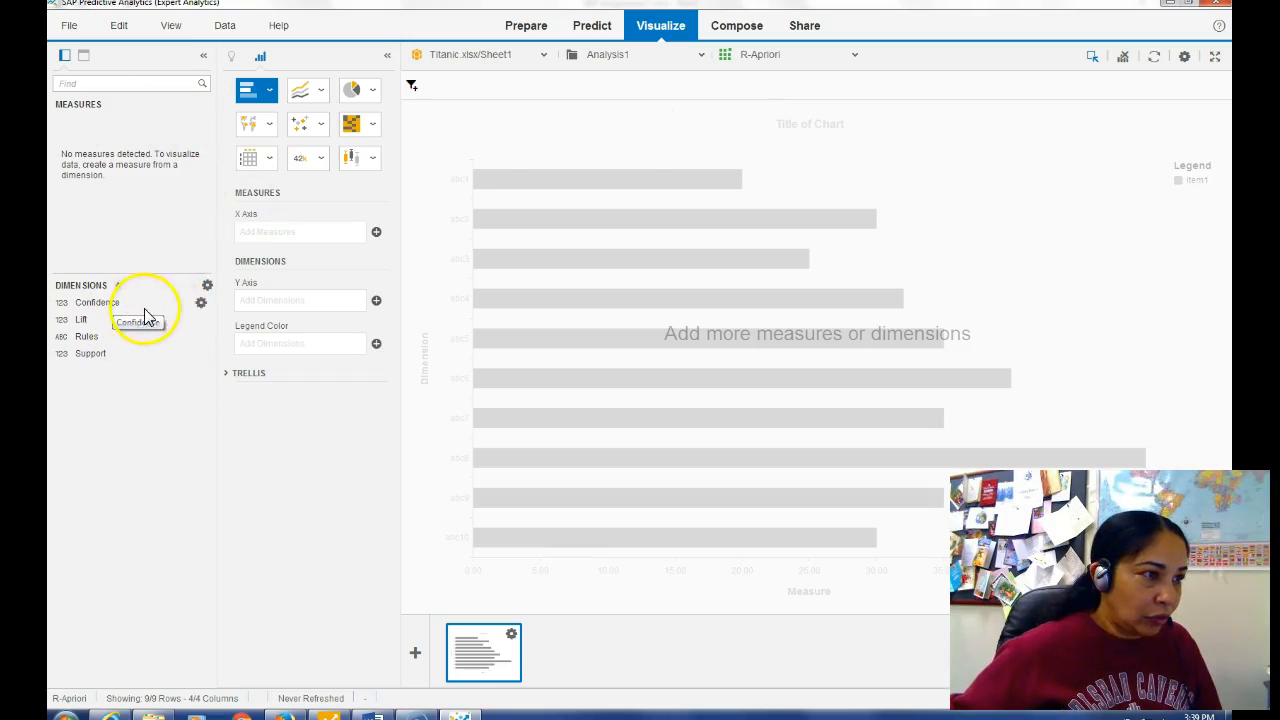
# Step: Create measures from the Confidence, Lift and Support dimensions of the R-Apriori results
pyautogui.click(201, 302)
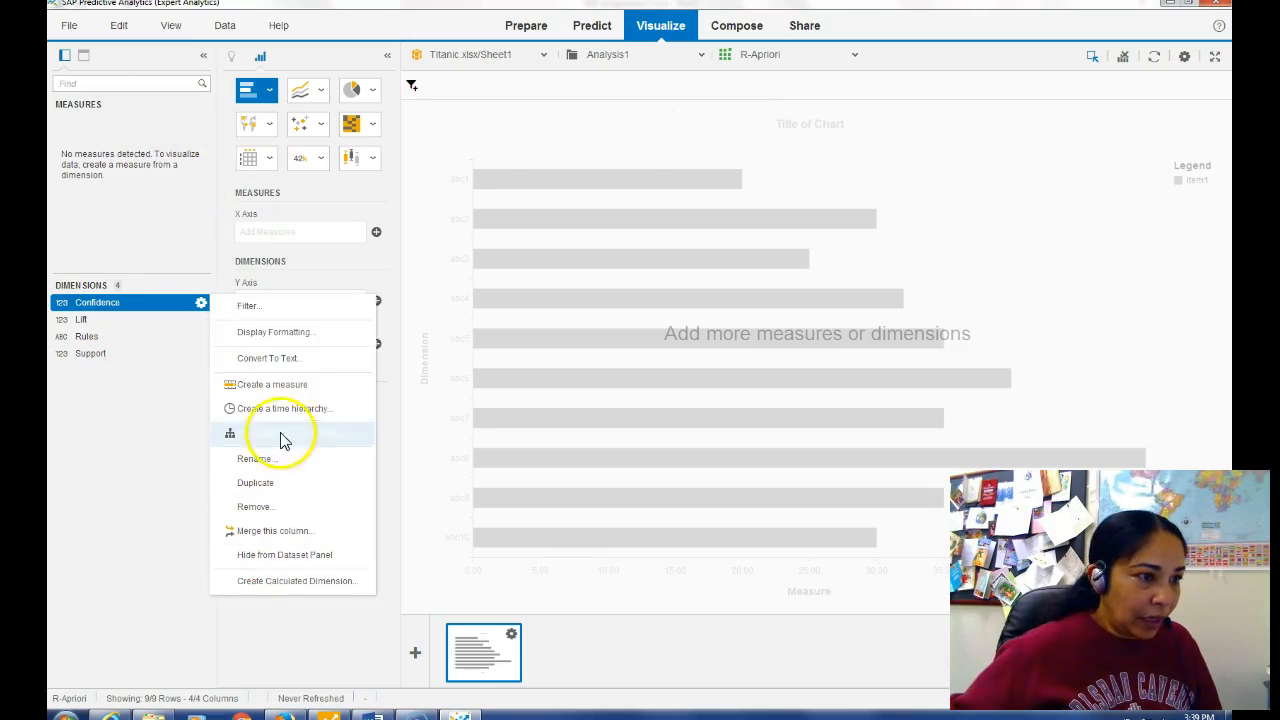
pyautogui.click(272, 382)
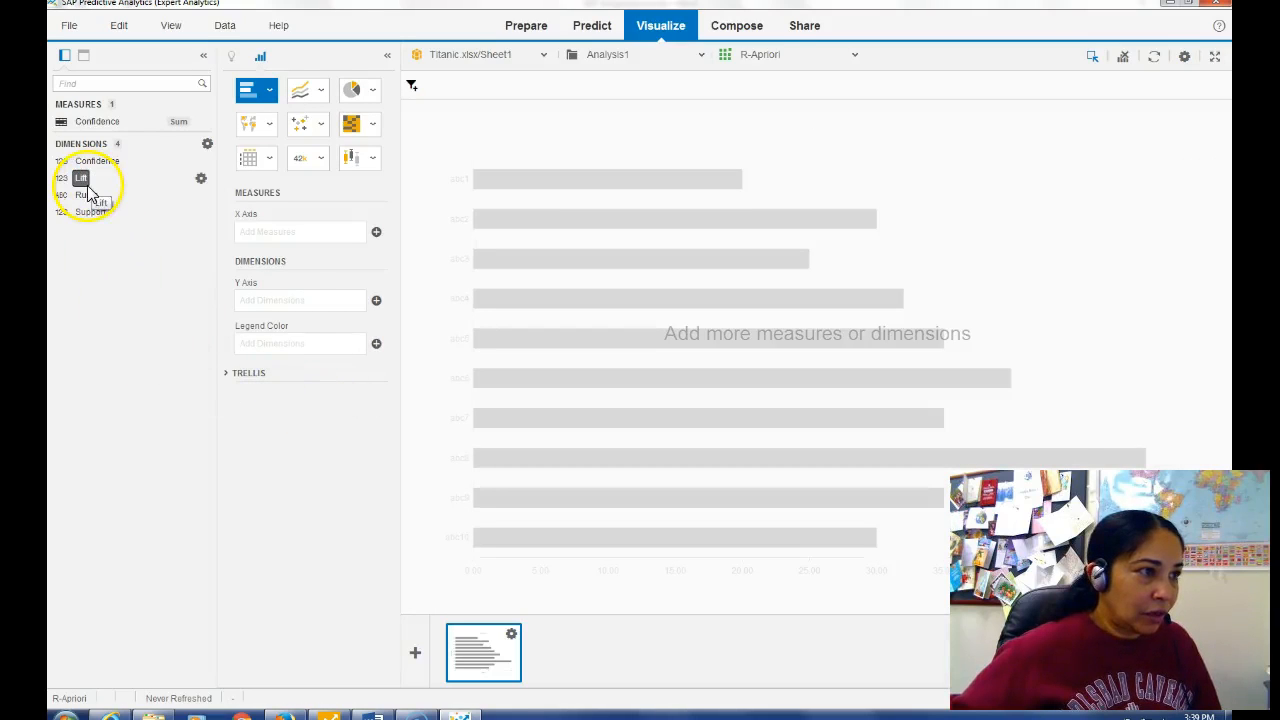
pyautogui.click(201, 180)
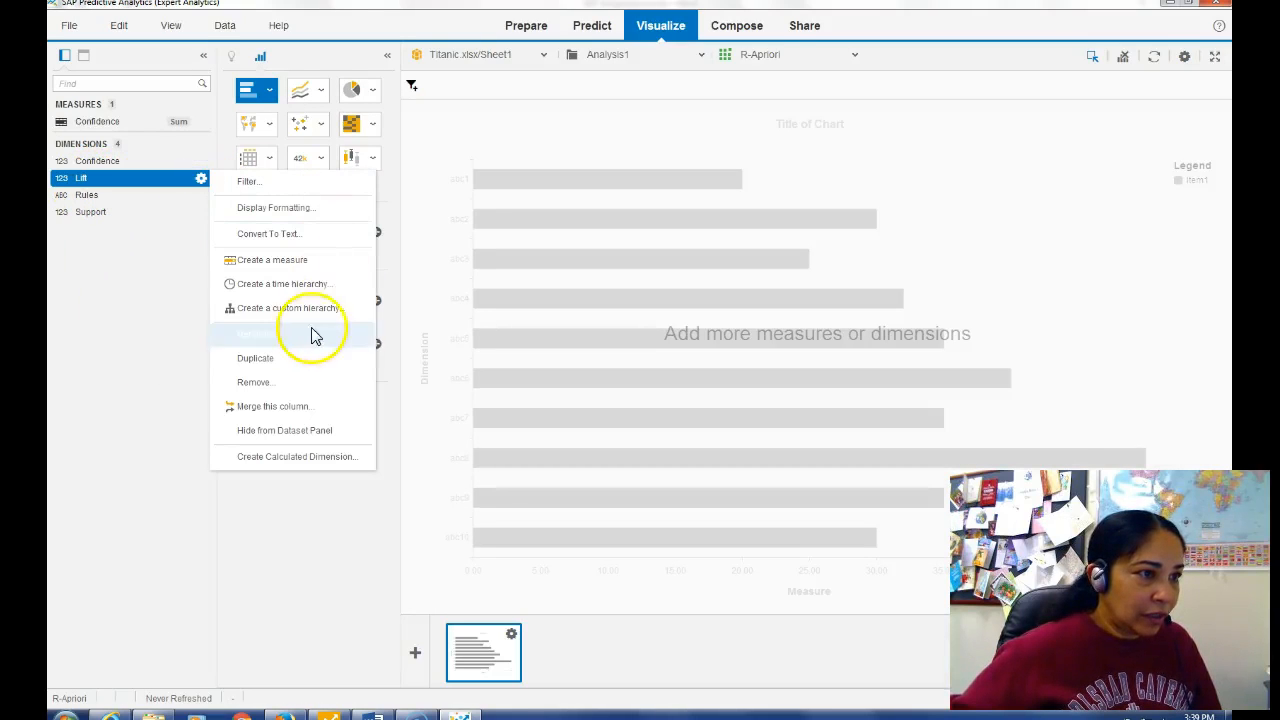
pyautogui.click(312, 264)
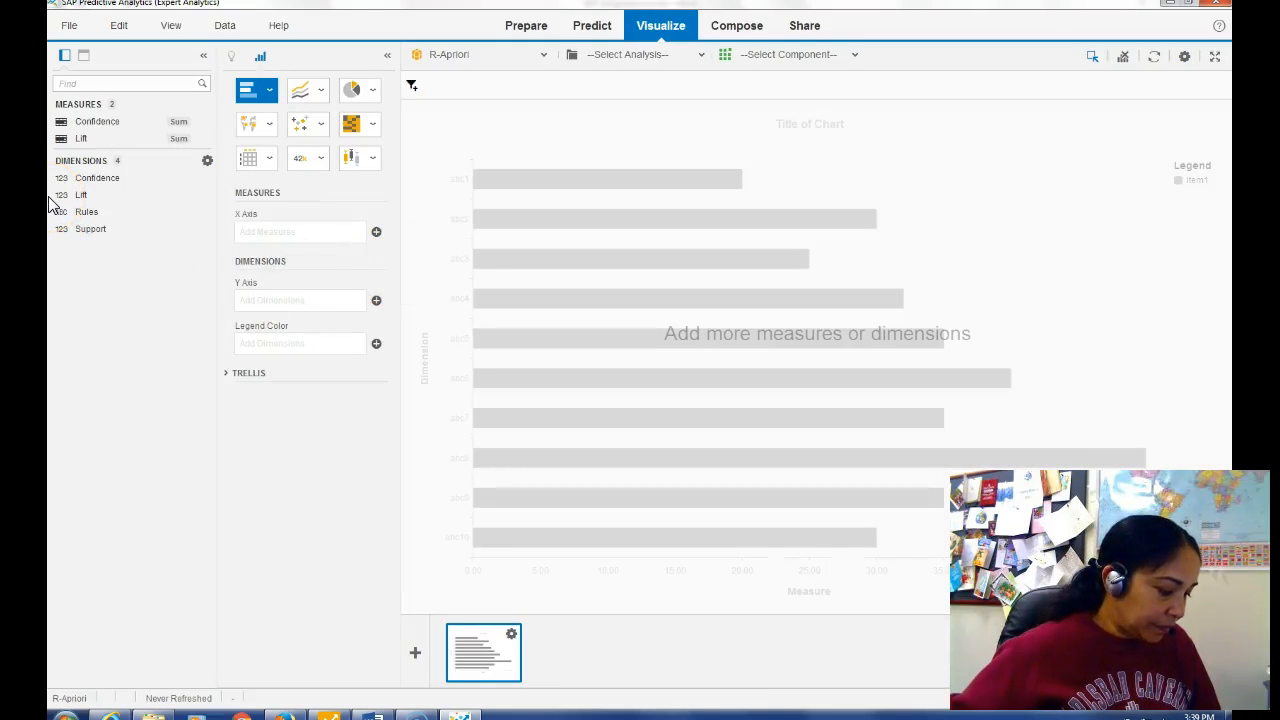
pyautogui.click(201, 233)
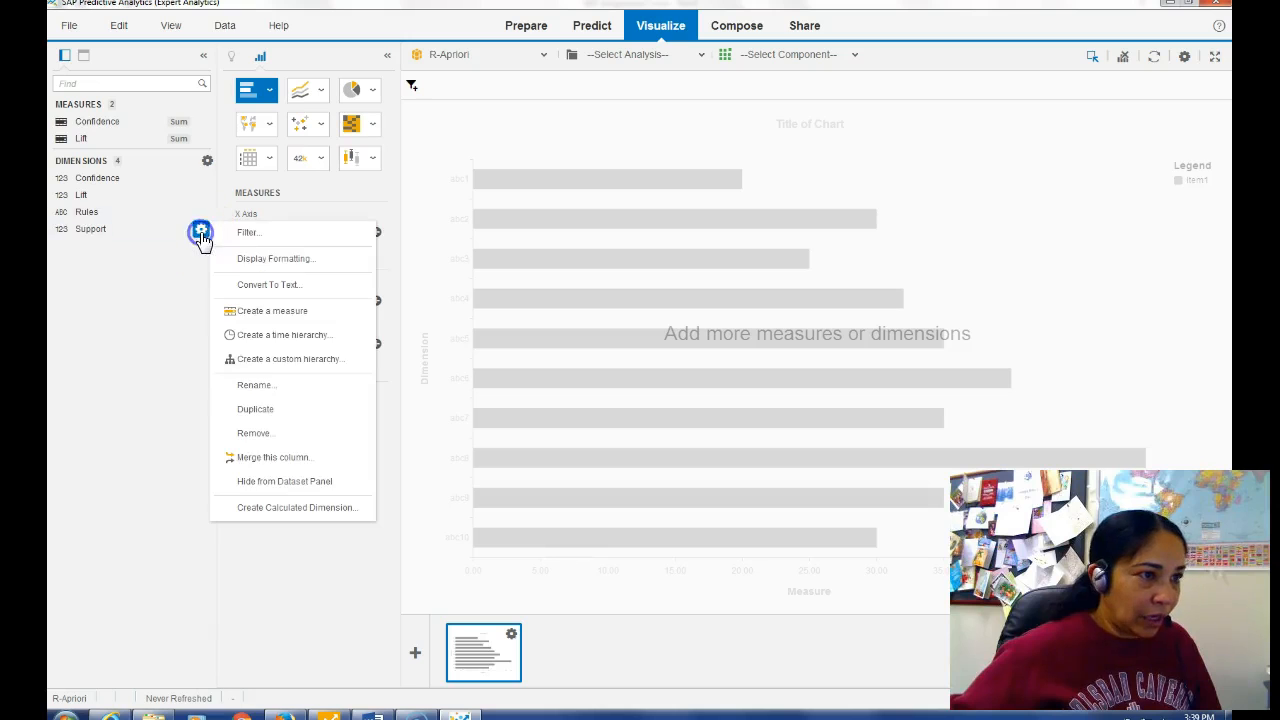
pyautogui.click(295, 312)
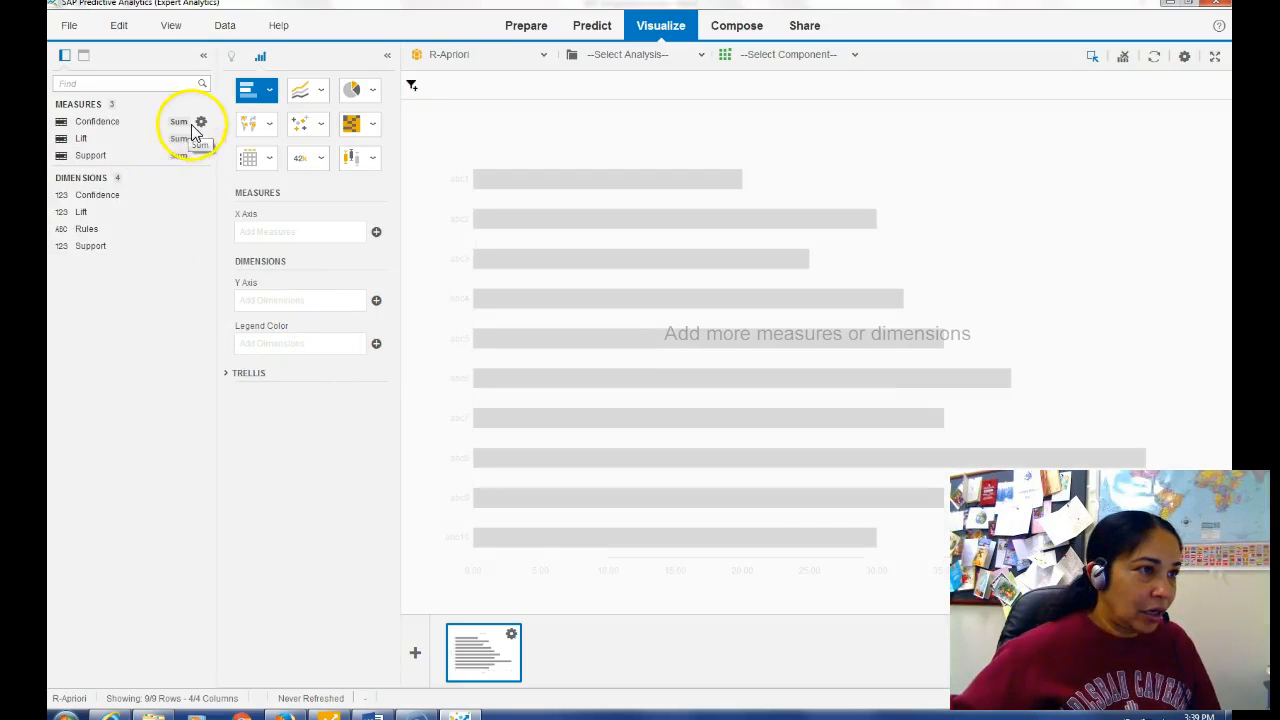
# Step: Change the aggregation of the Confidence and Lift measures to None
pyautogui.click(201, 121)
pyautogui.moveTo(270, 138)
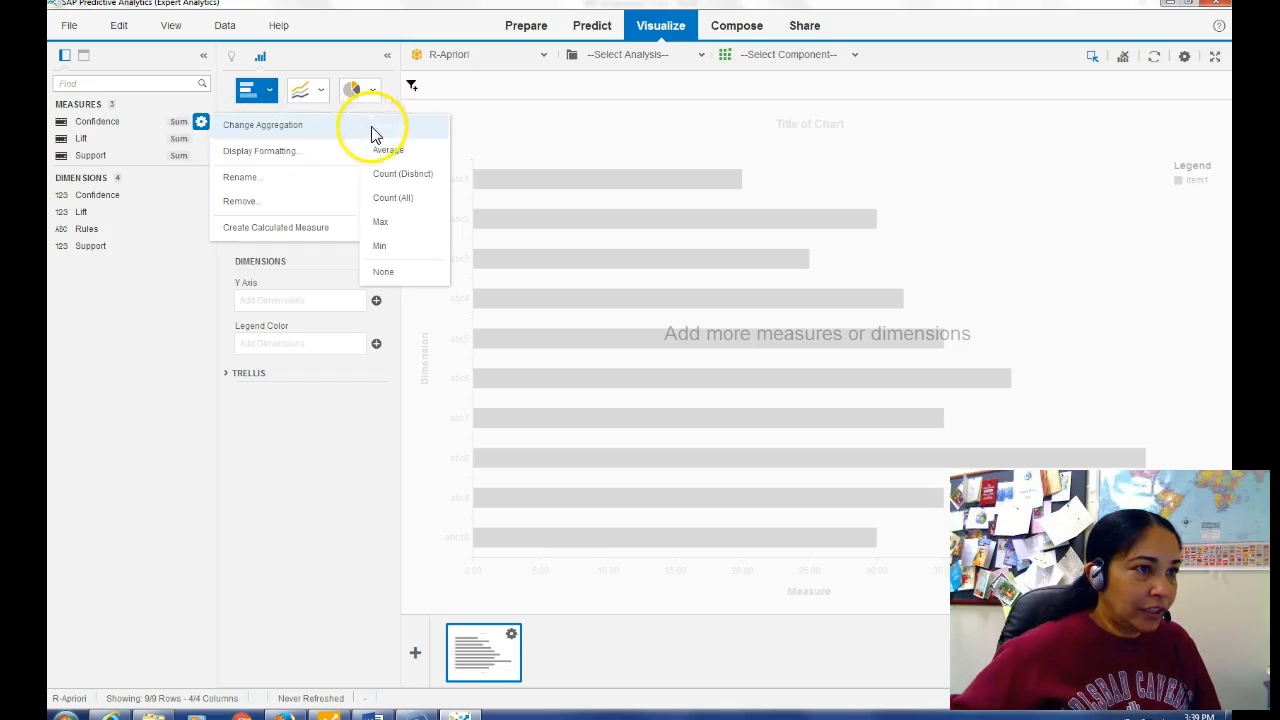
pyautogui.click(373, 271)
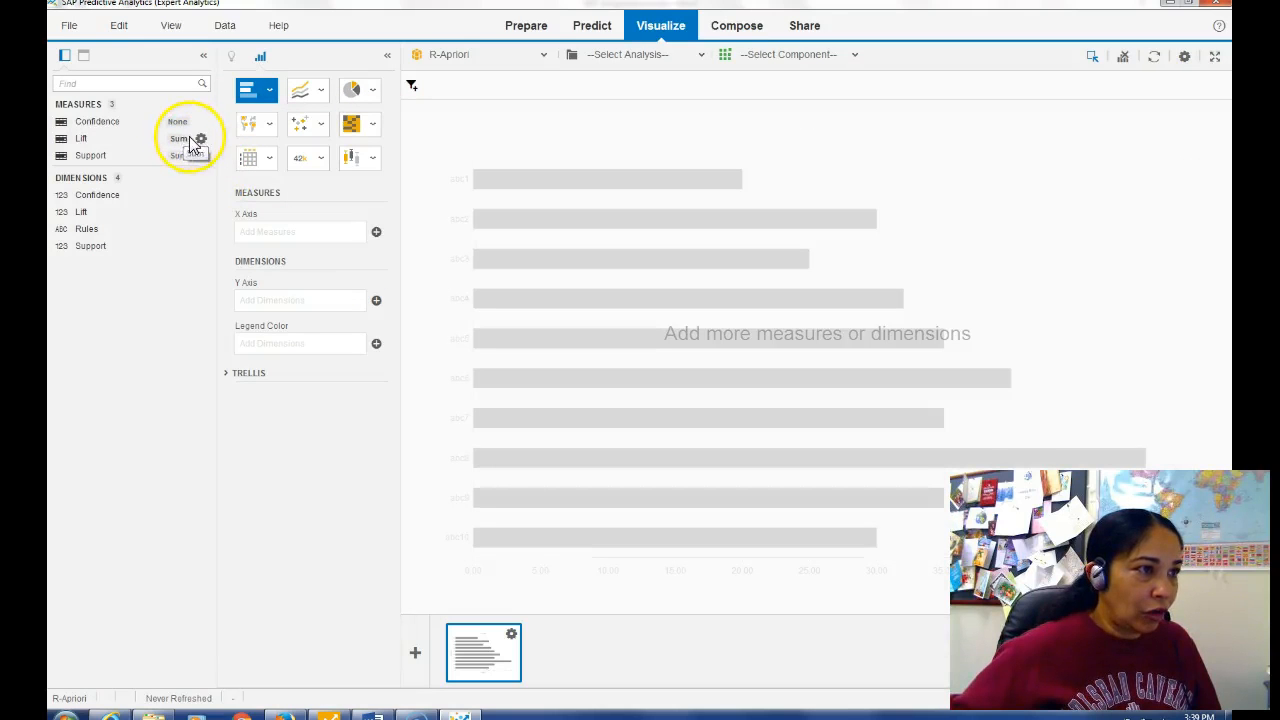
pyautogui.click(201, 138)
pyautogui.moveTo(262, 143)
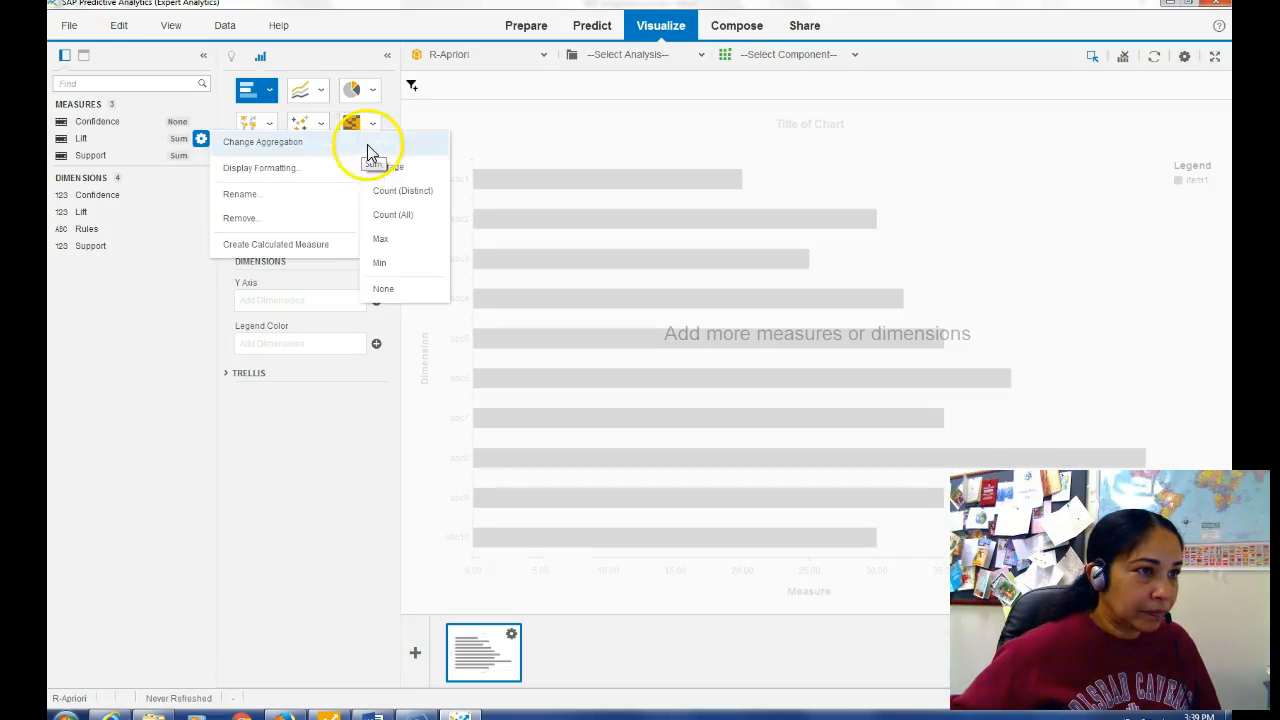
pyautogui.click(384, 286)
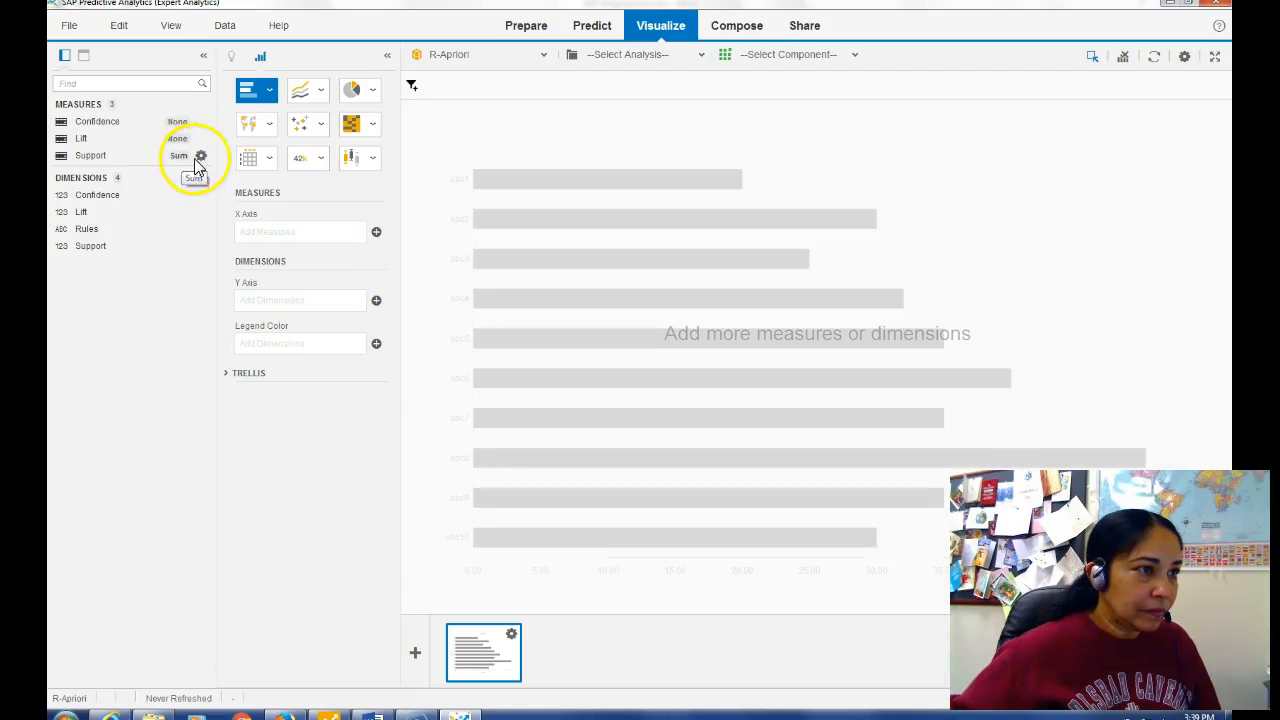
# Step: Change the aggregation of the Support measure to None
pyautogui.click(201, 155)
pyautogui.moveTo(330, 158)
pyautogui.click(382, 308)
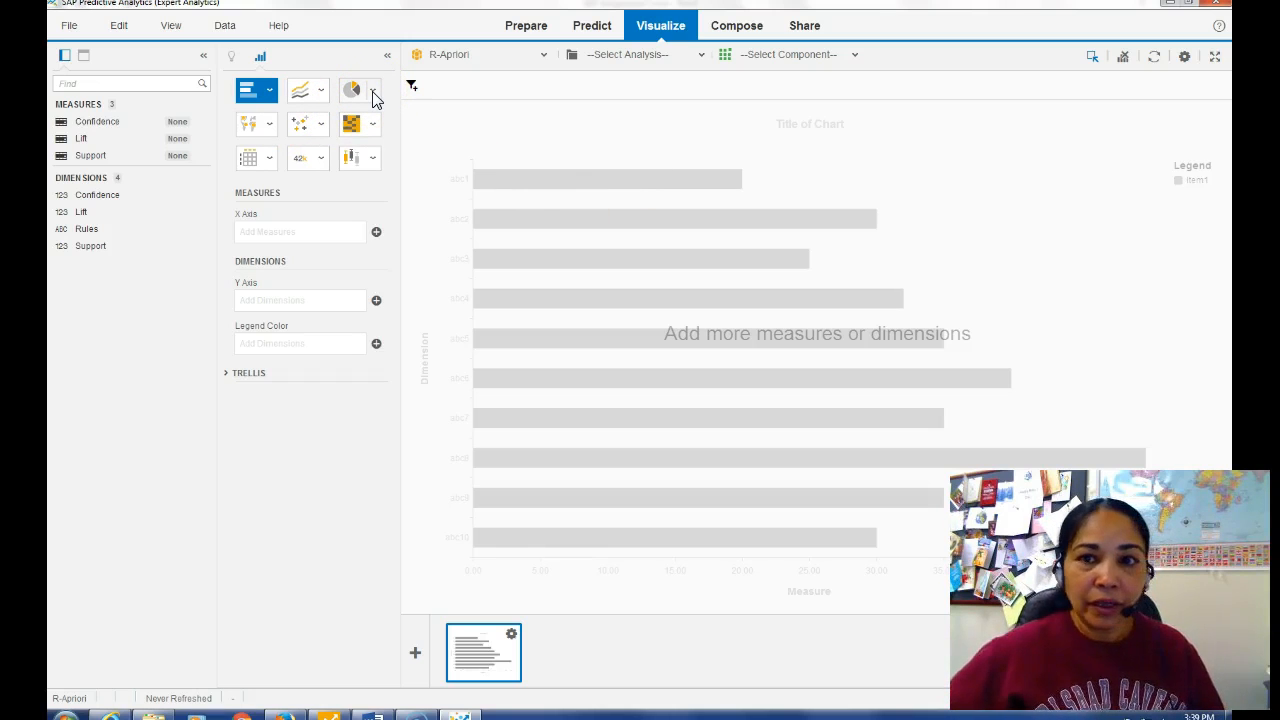
# Step: Build a bubble chart with Support on the X axis, Confidence on the Y axis, Lift as bubble width and Rules as legend color
pyautogui.click(320, 123)
pyautogui.click(293, 205)
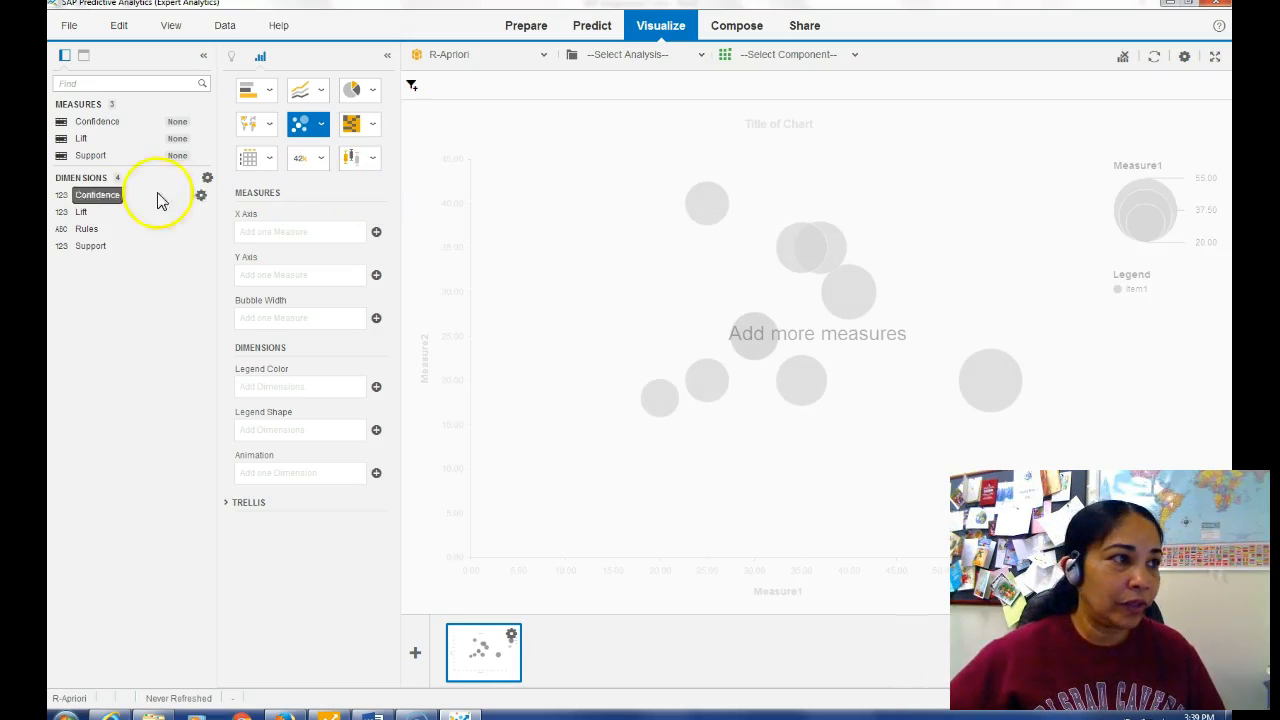
pyautogui.doubleClick(90, 157)
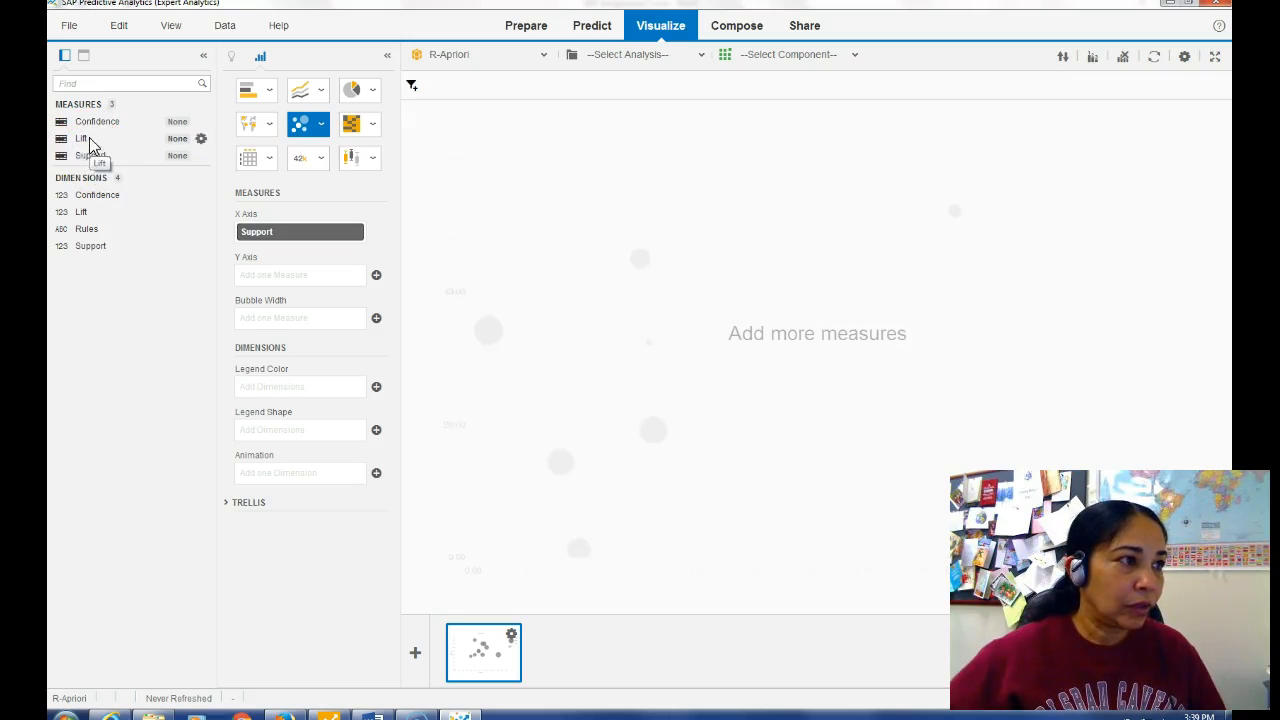
pyautogui.doubleClick(97, 129)
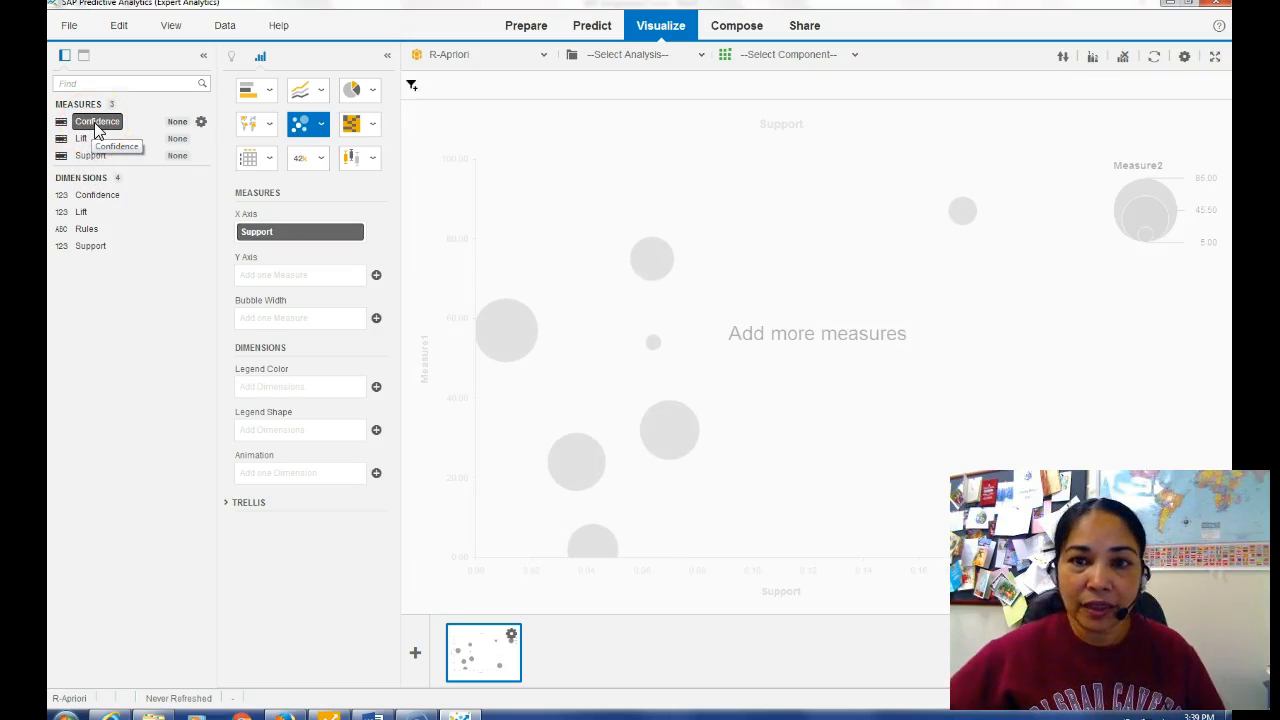
pyautogui.doubleClick(97, 129)
pyautogui.click(100, 157)
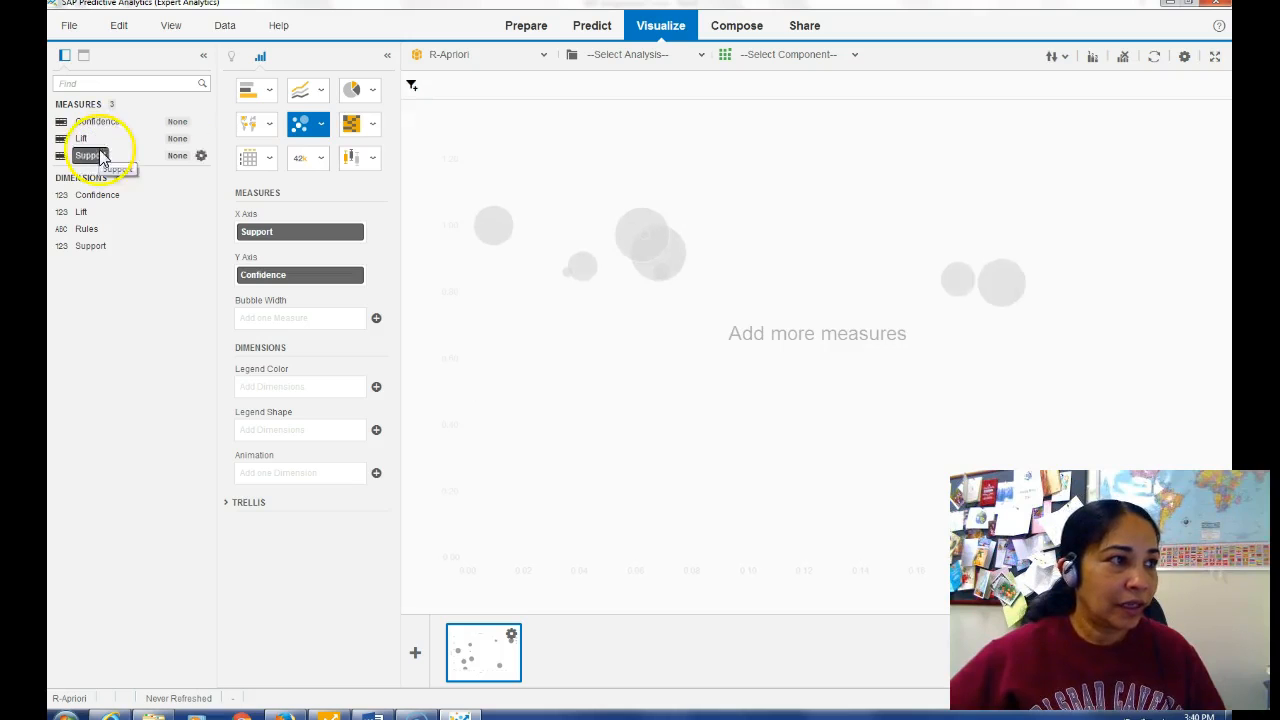
pyautogui.click(83, 139)
pyautogui.doubleClick(83, 139)
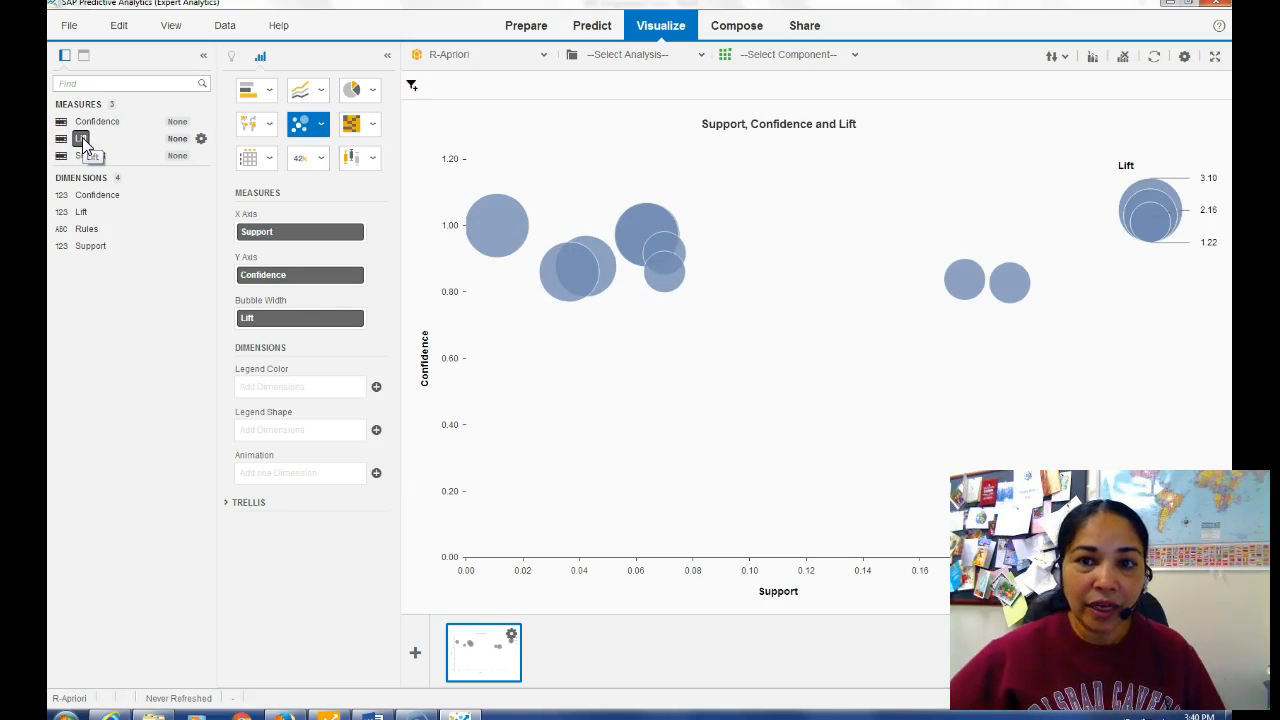
pyautogui.doubleClick(86, 244)
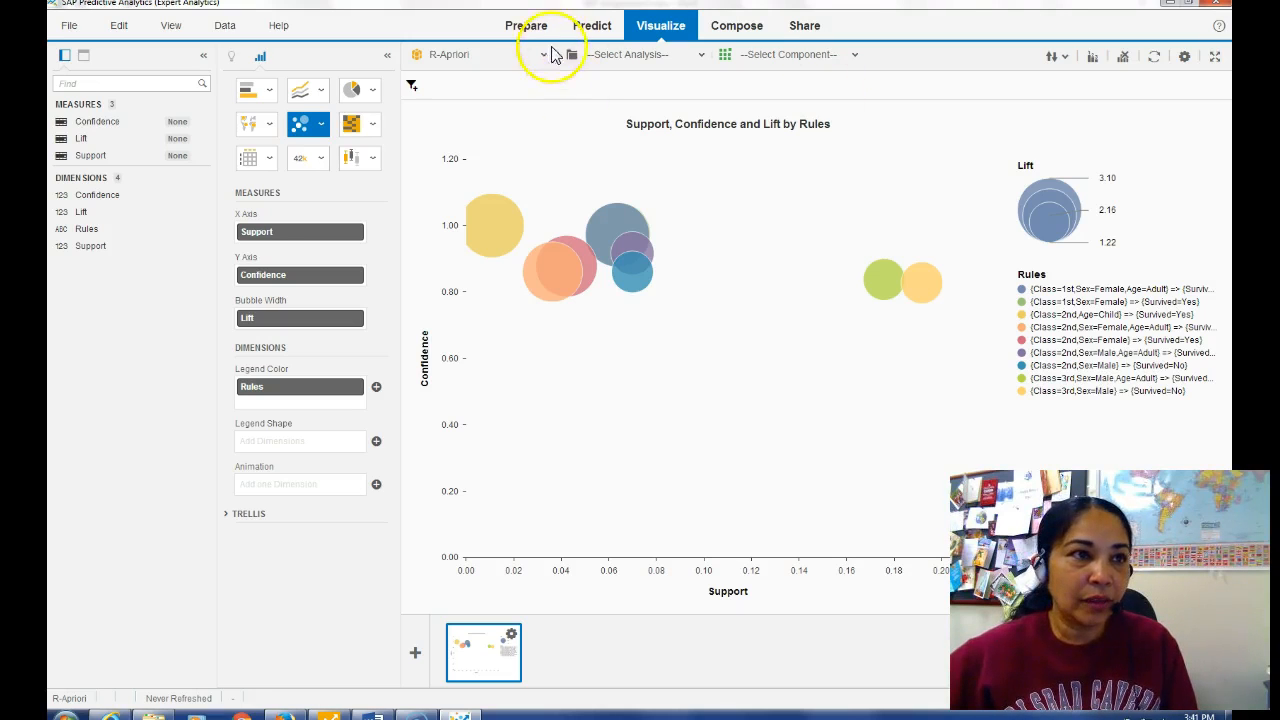
# Step: Switch to the Predict workspace and add a CSV Writer component after R-Apriori in Analysis1
pyautogui.click(590, 25)
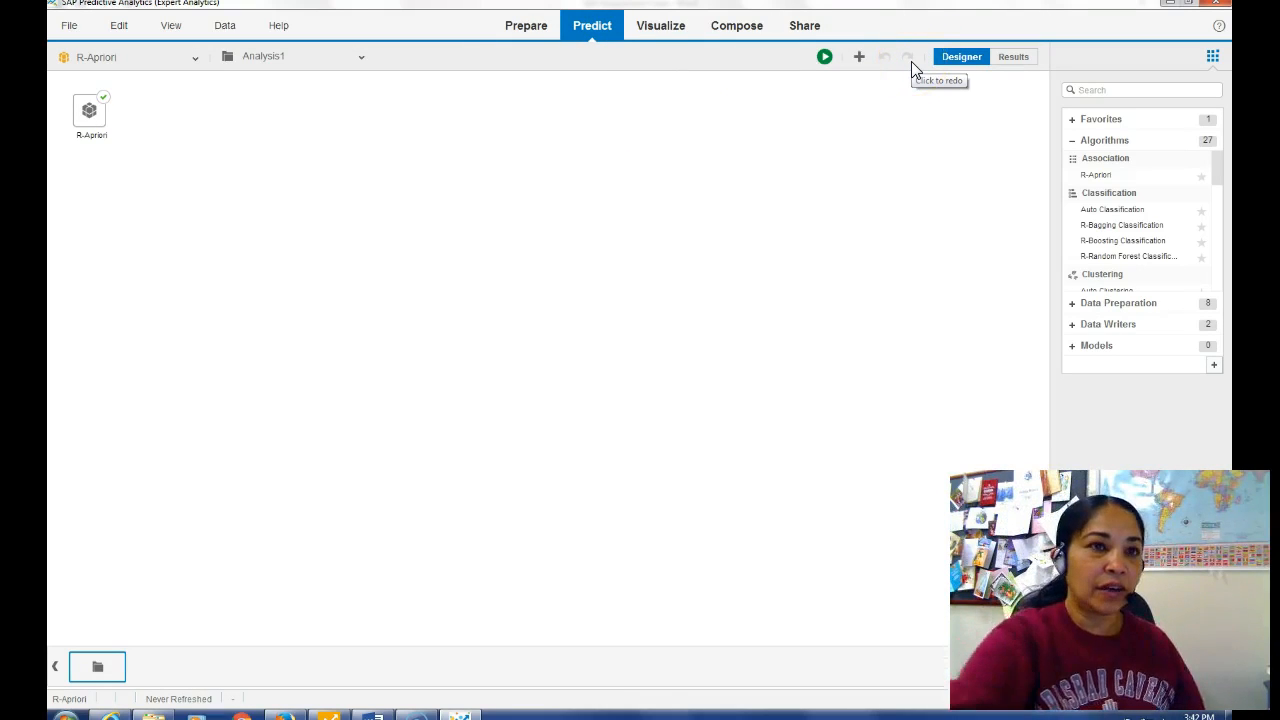
pyautogui.click(1071, 325)
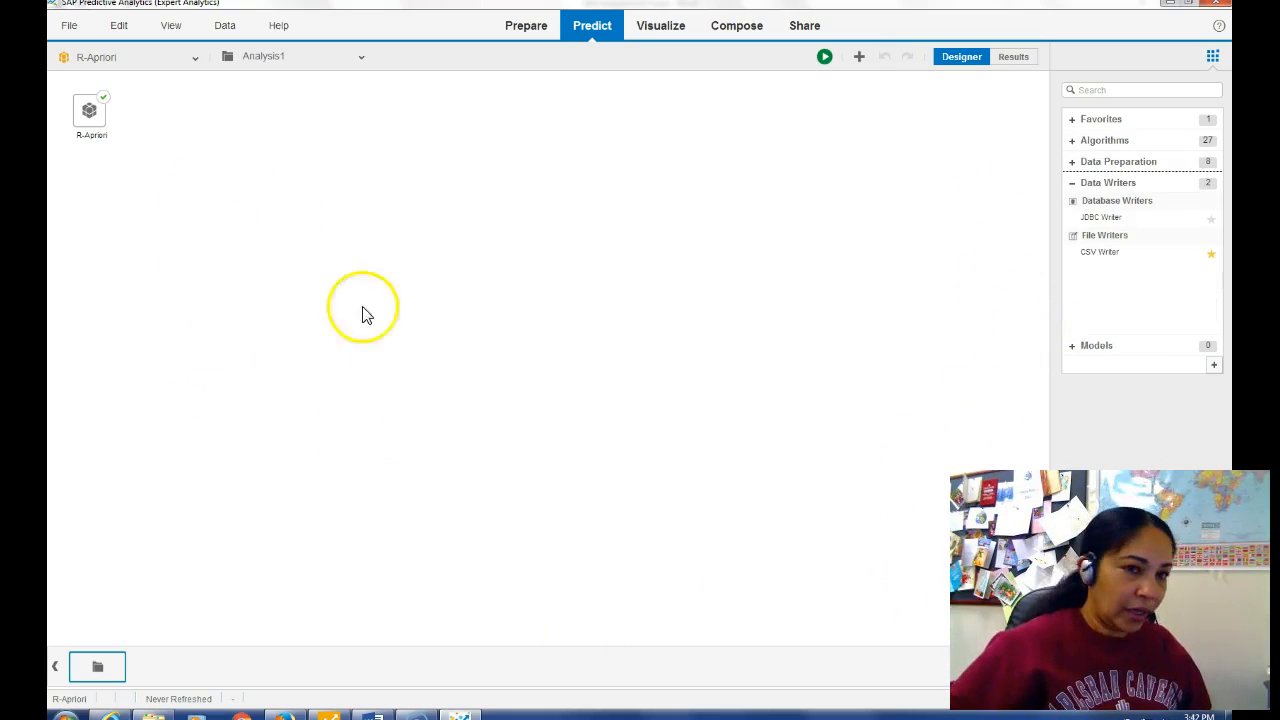
pyautogui.click(1098, 252)
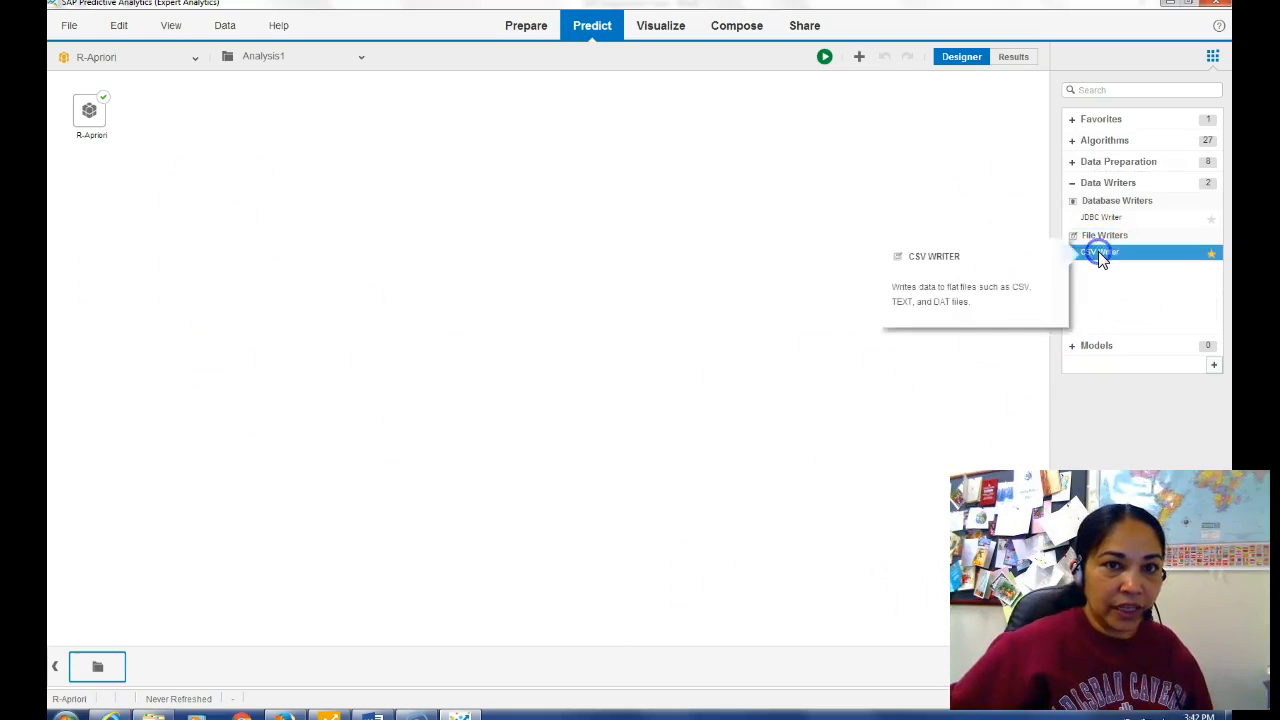
pyautogui.doubleClick(1098, 252)
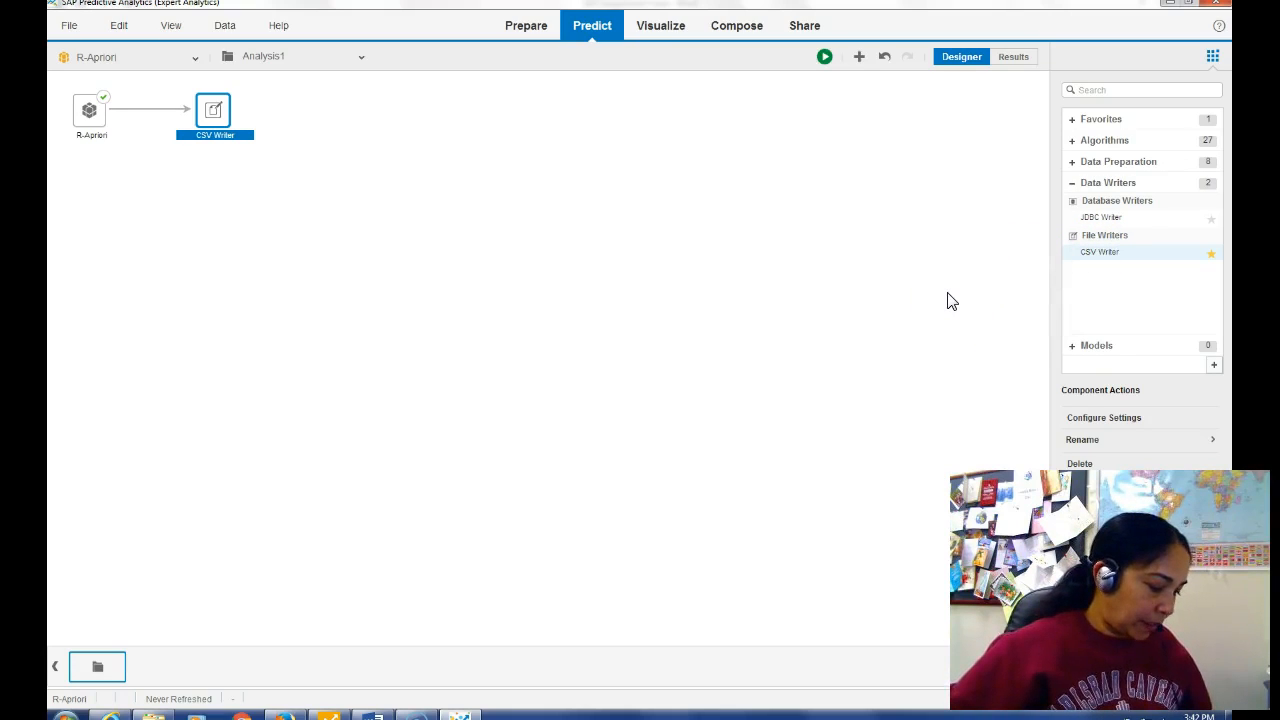
# Step: Configure the CSV Writer to save to the misy 5390 course development folder, naming the file with the surname followed by _Titanic
pyautogui.rightClick(220, 125)
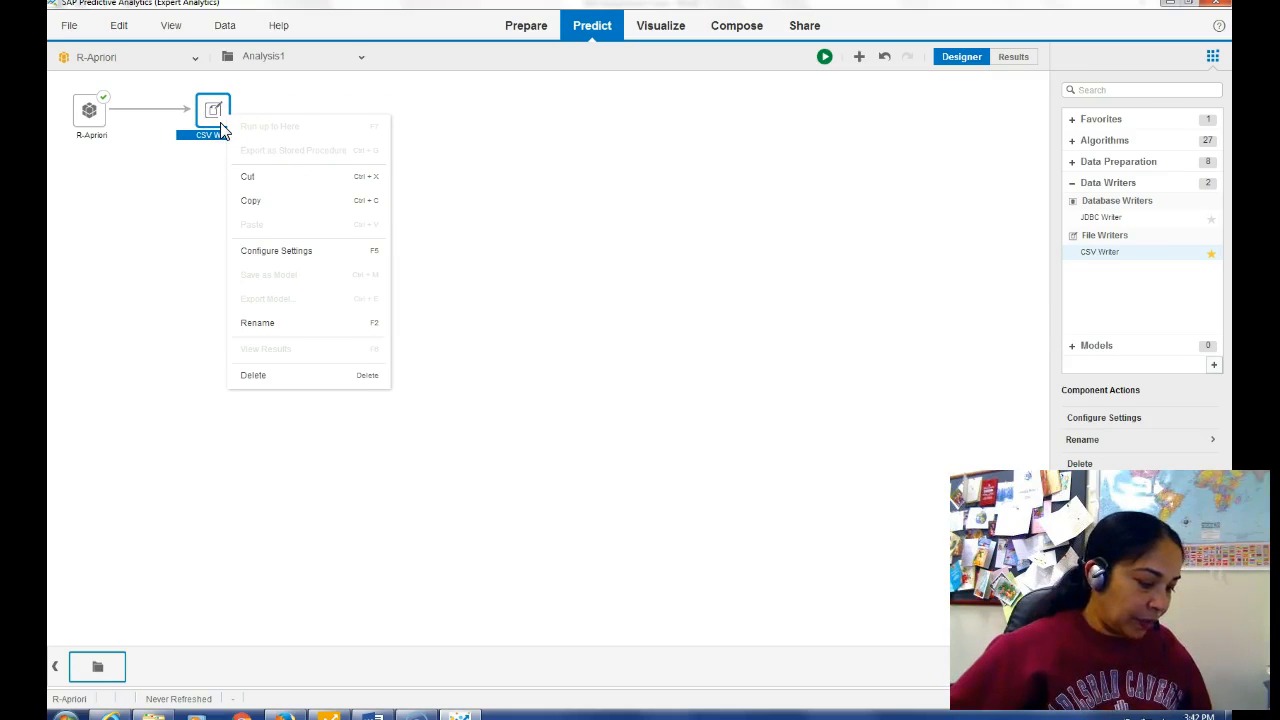
pyautogui.click(332, 250)
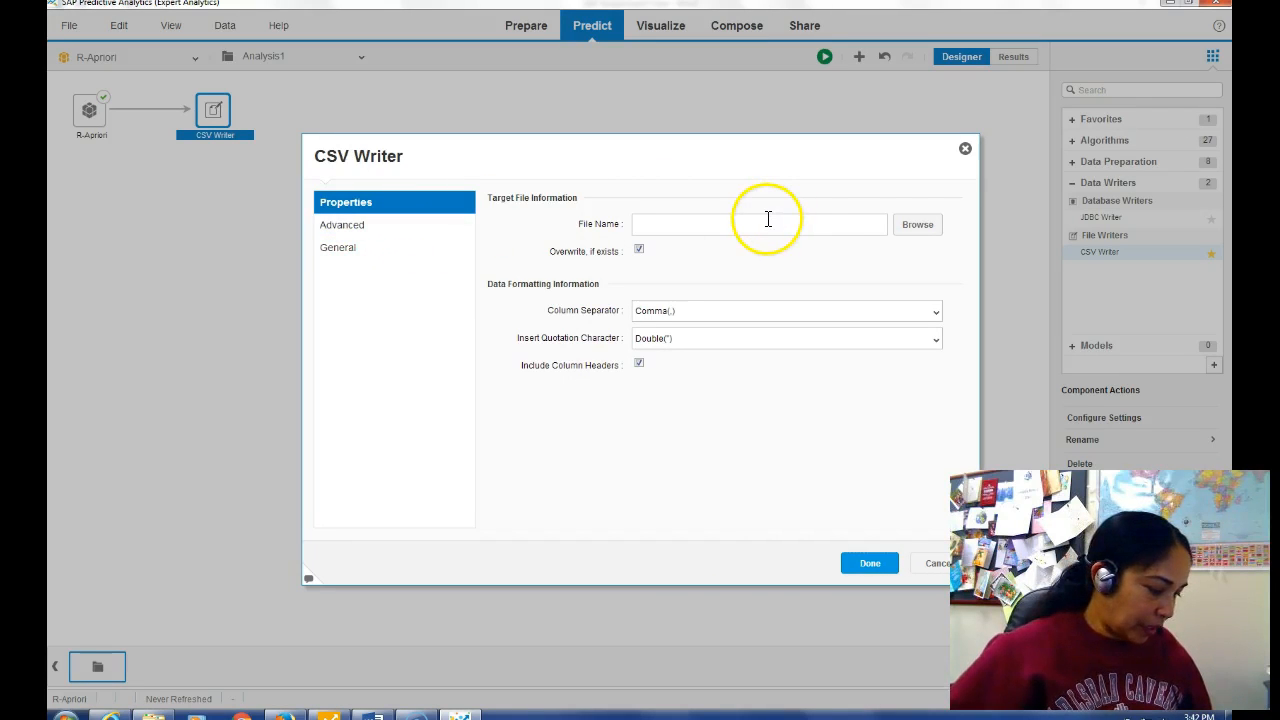
pyautogui.click(912, 230)
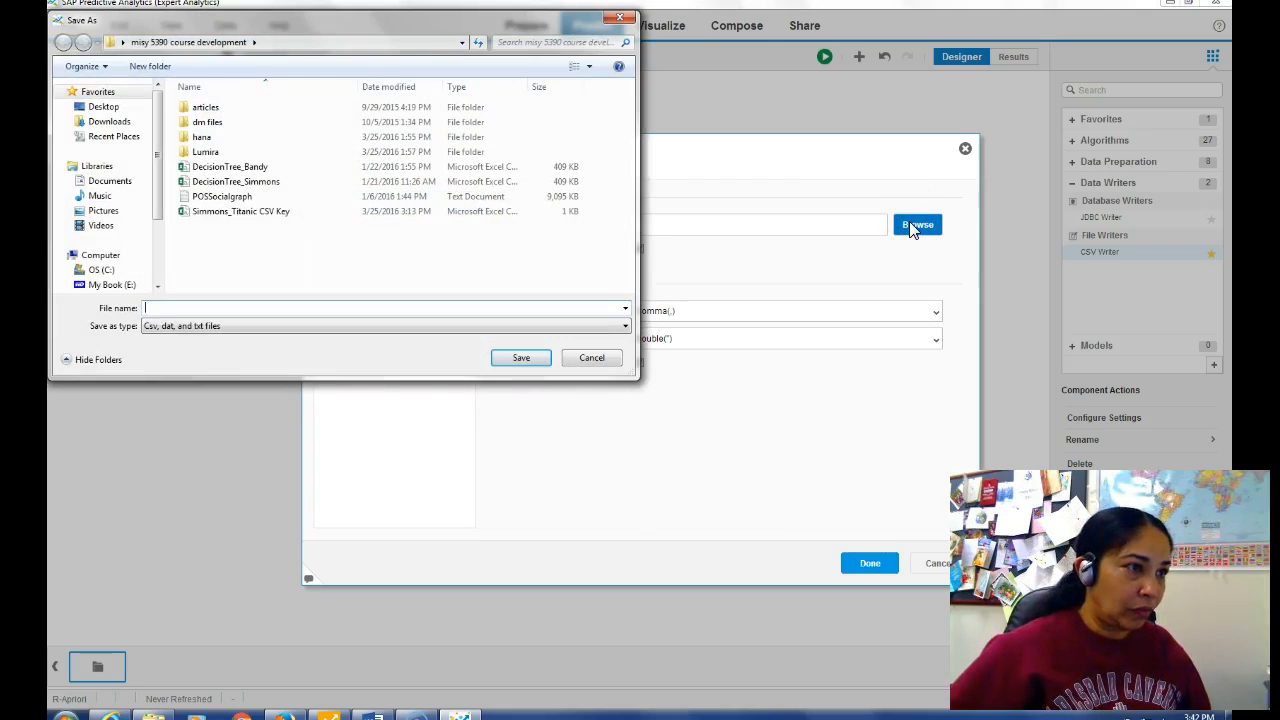
pyautogui.click(236, 313)
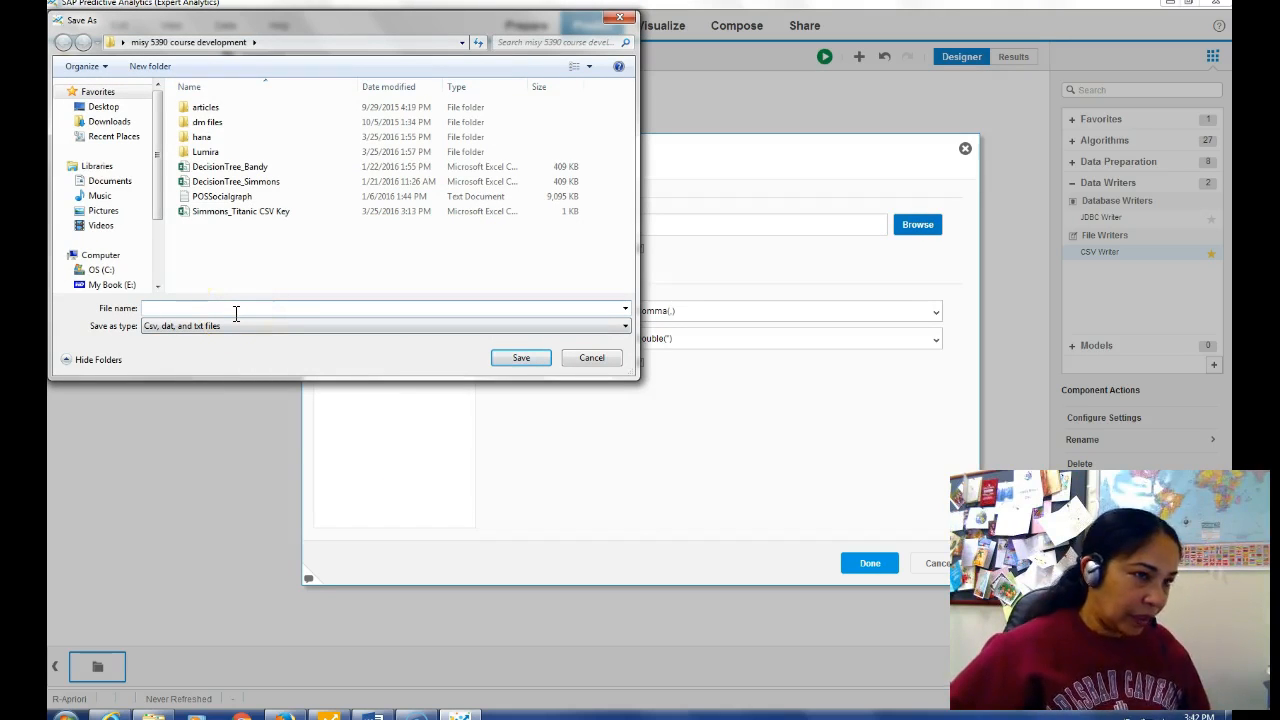
pyautogui.write('Bandyopadhyay')
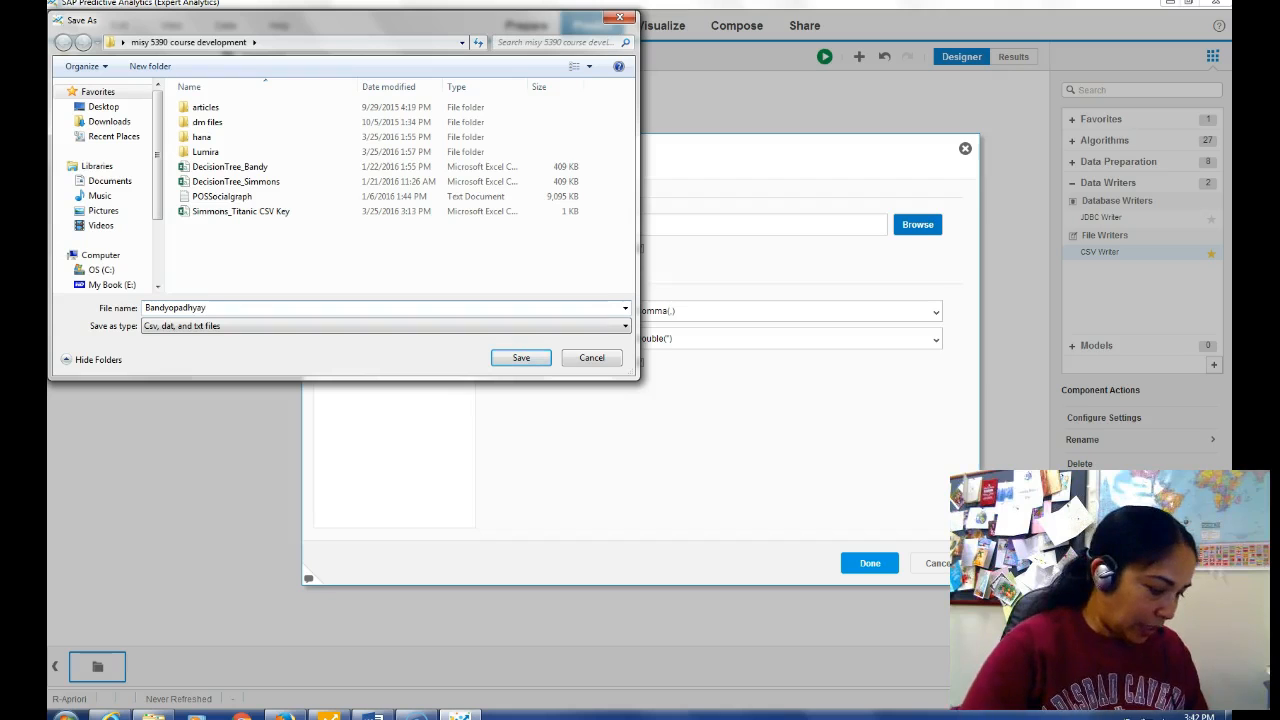
pyautogui.write('_Titanic')
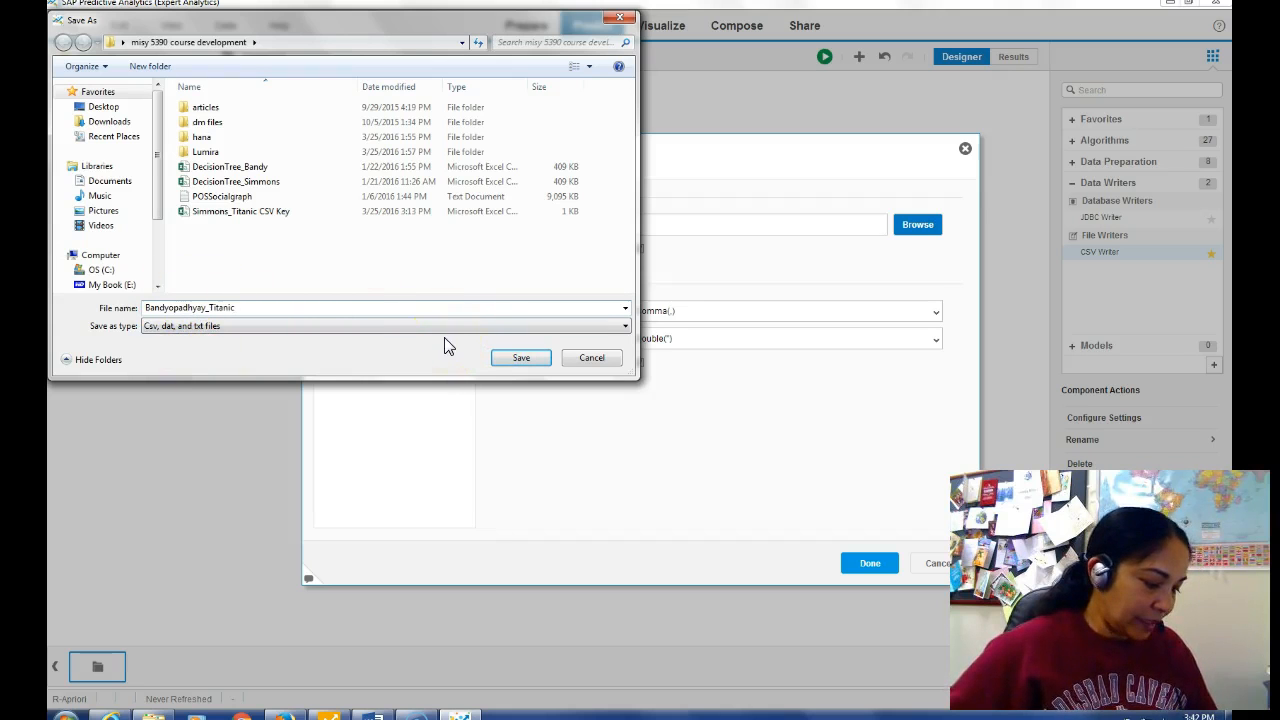
pyautogui.click(610, 341)
pyautogui.click(624, 327)
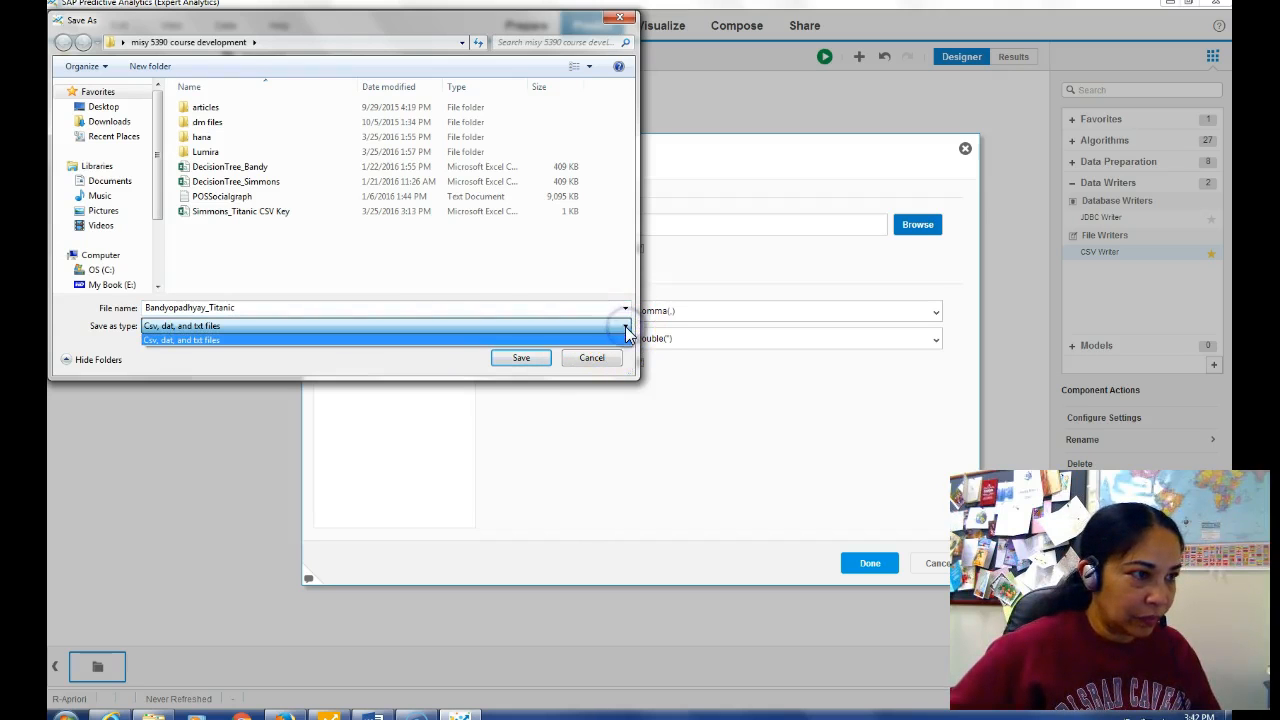
pyautogui.click(624, 330)
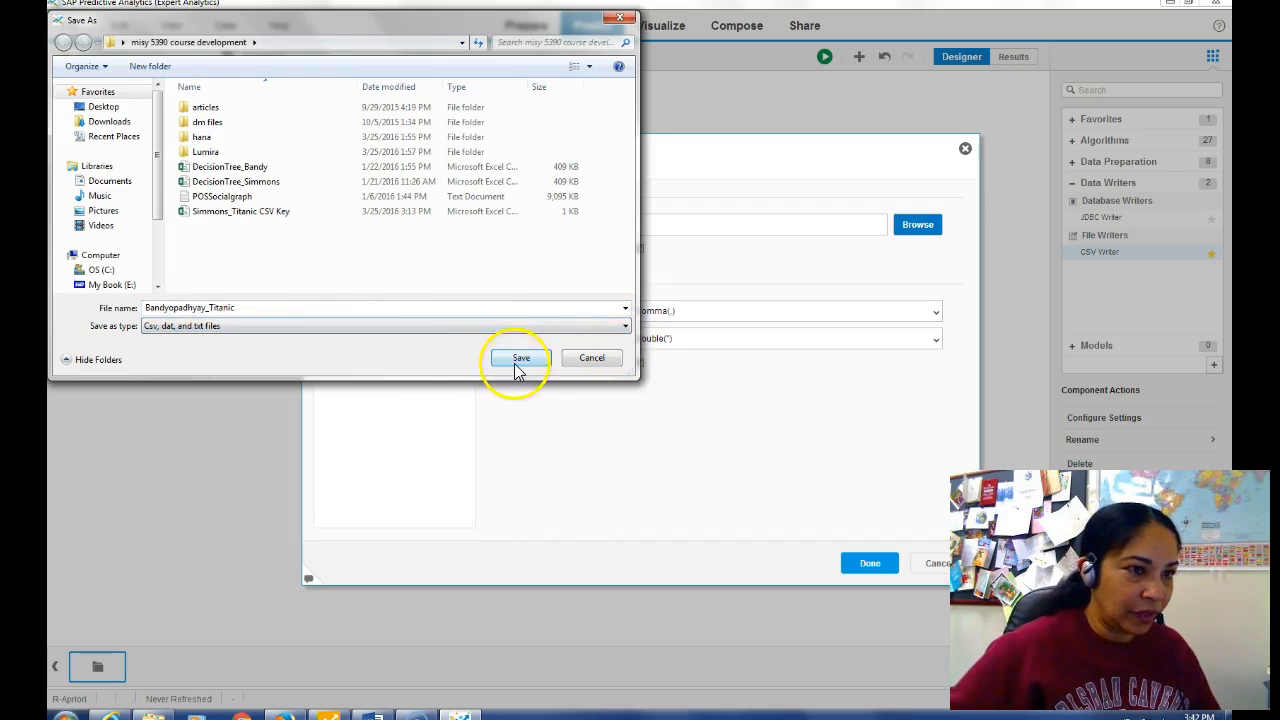
pyautogui.click(518, 360)
pyautogui.click(518, 360)
pyautogui.click(874, 580)
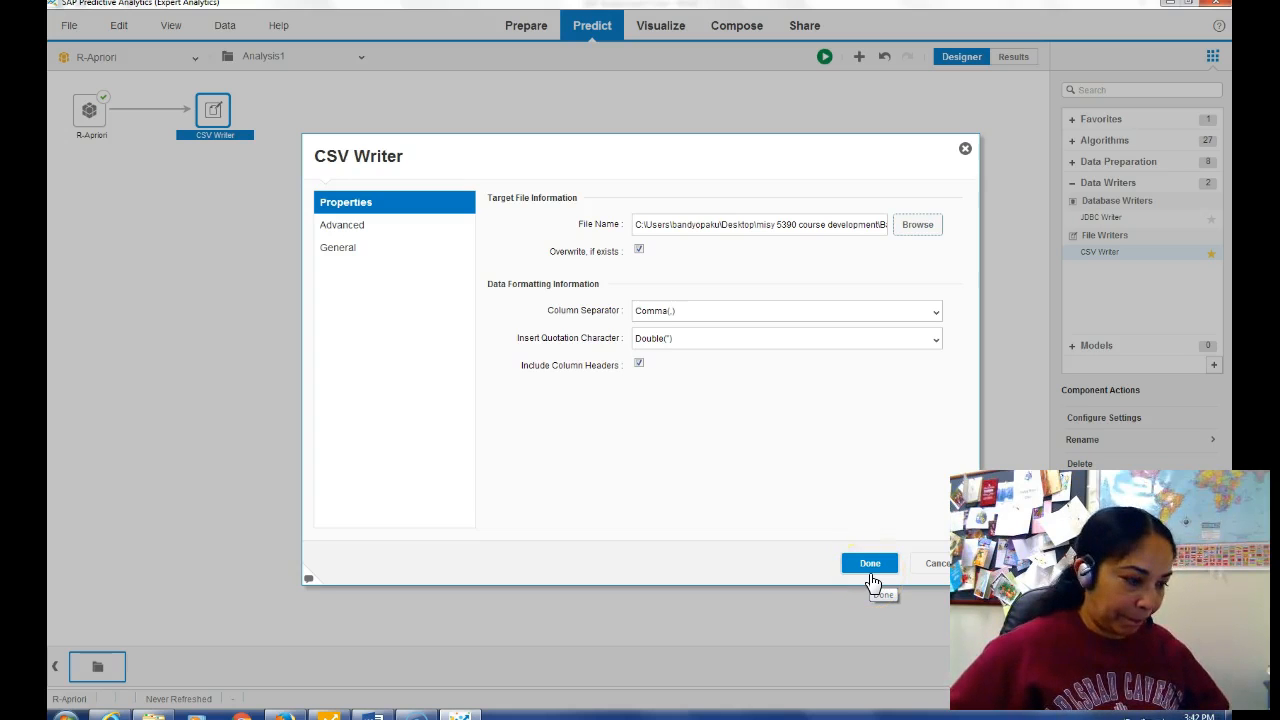
pyautogui.click(868, 565)
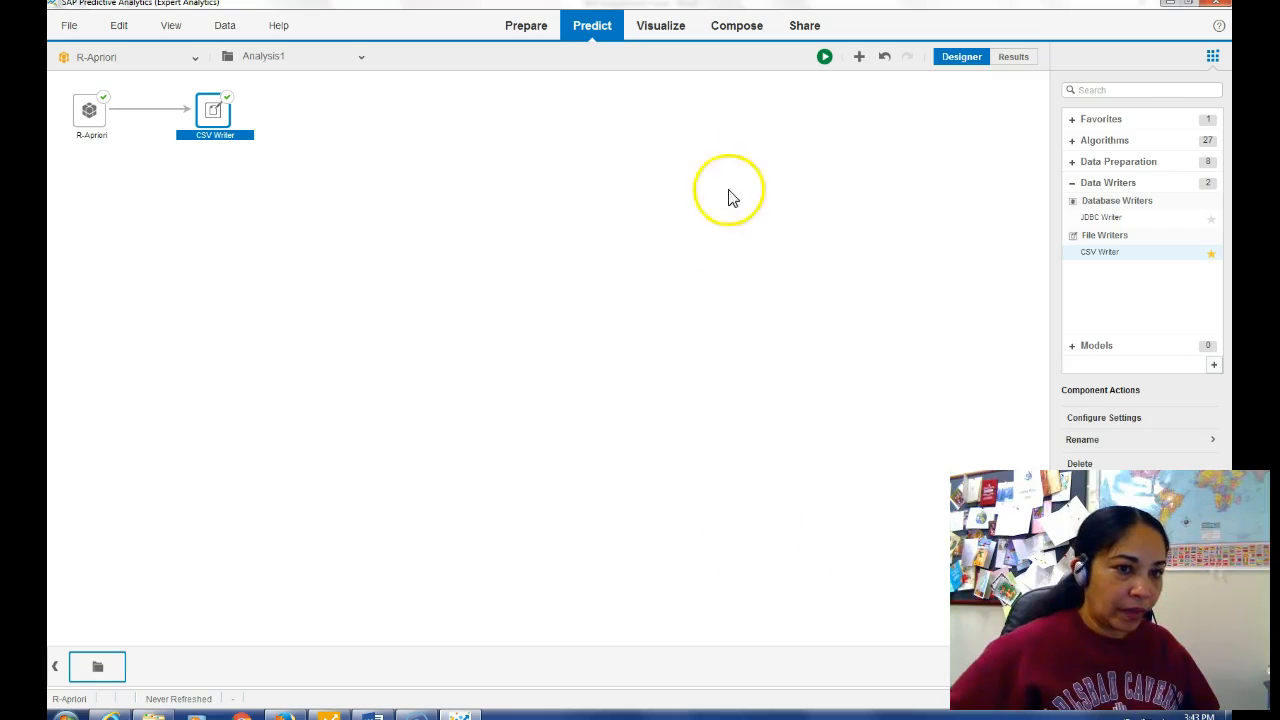
# Step: Try to run Analysis1 to write the R-Apriori output with the CSV Writer
pyautogui.click(824, 57)
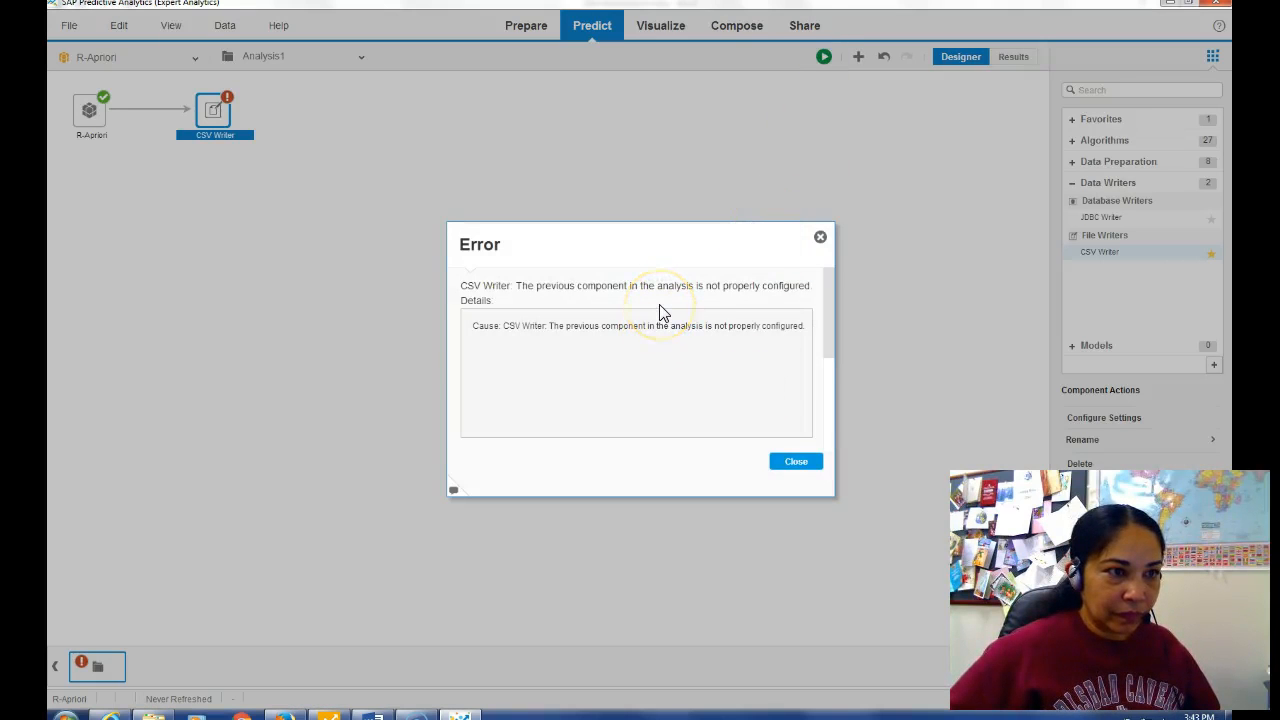
pyautogui.click(790, 462)
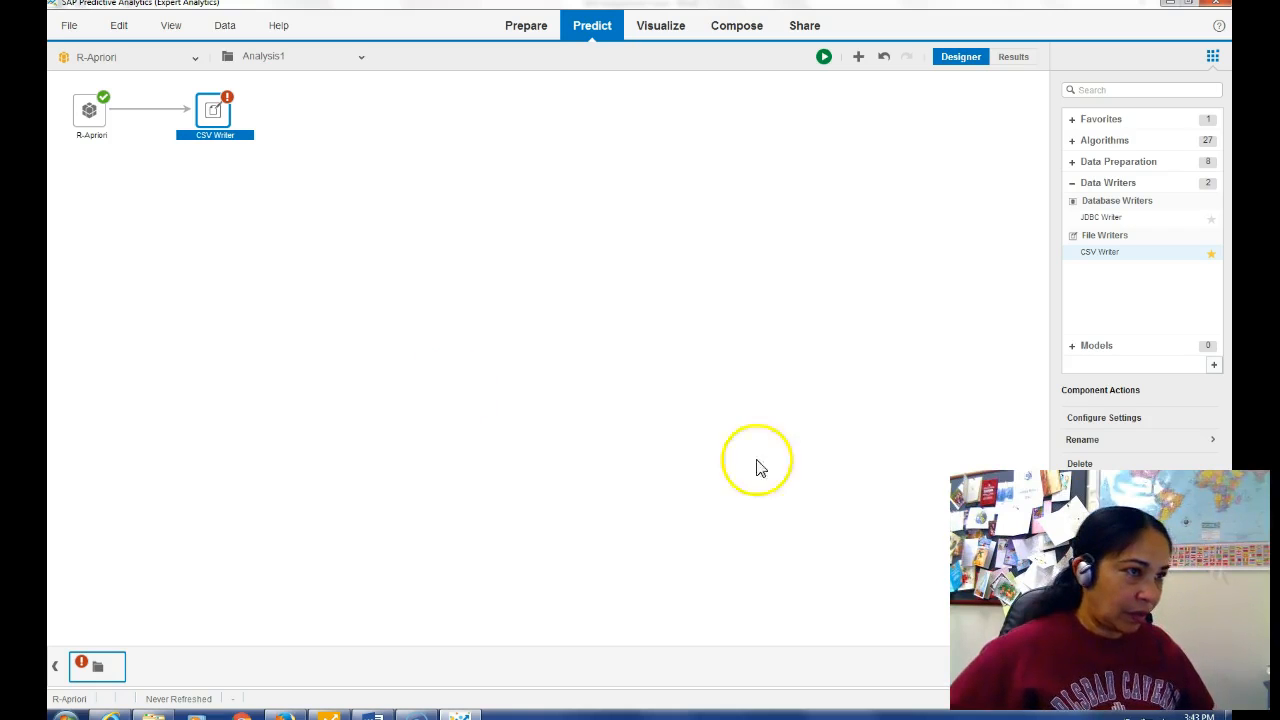
# Step: Reopen the CSV Writer settings and review the available column separator options
pyautogui.moveTo(221, 125)
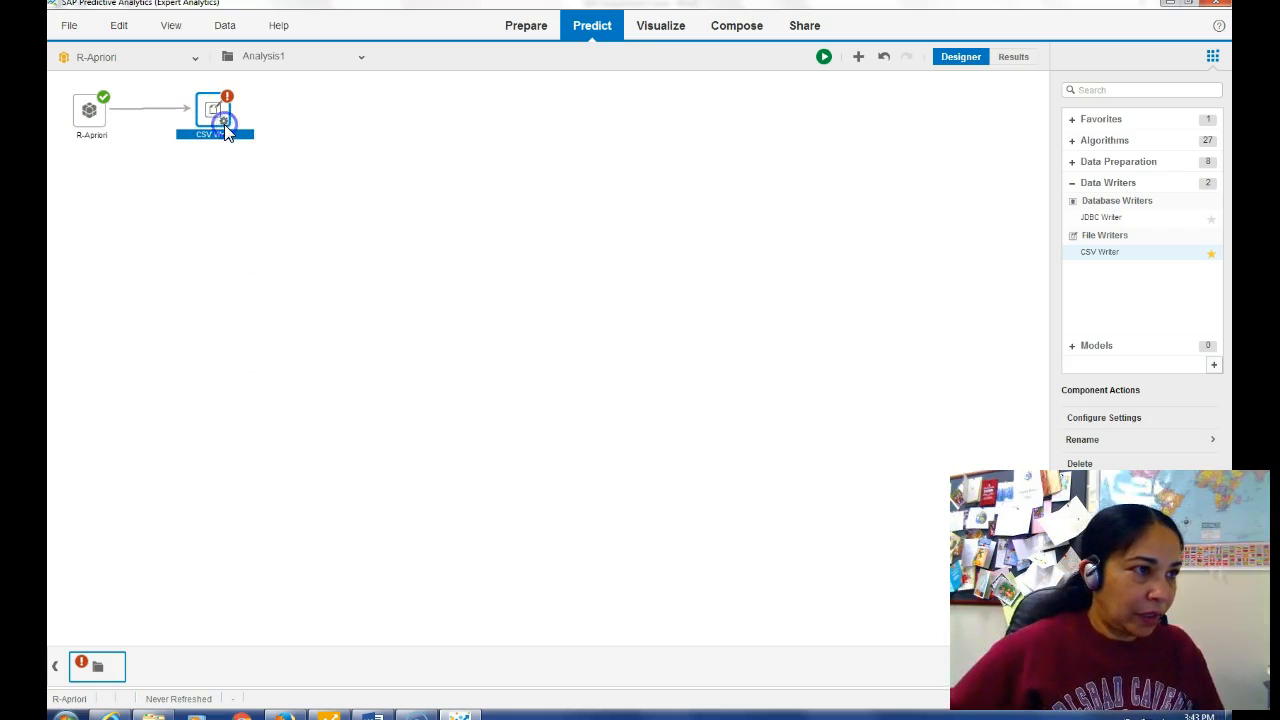
pyautogui.rightClick(224, 119)
pyautogui.click(276, 249)
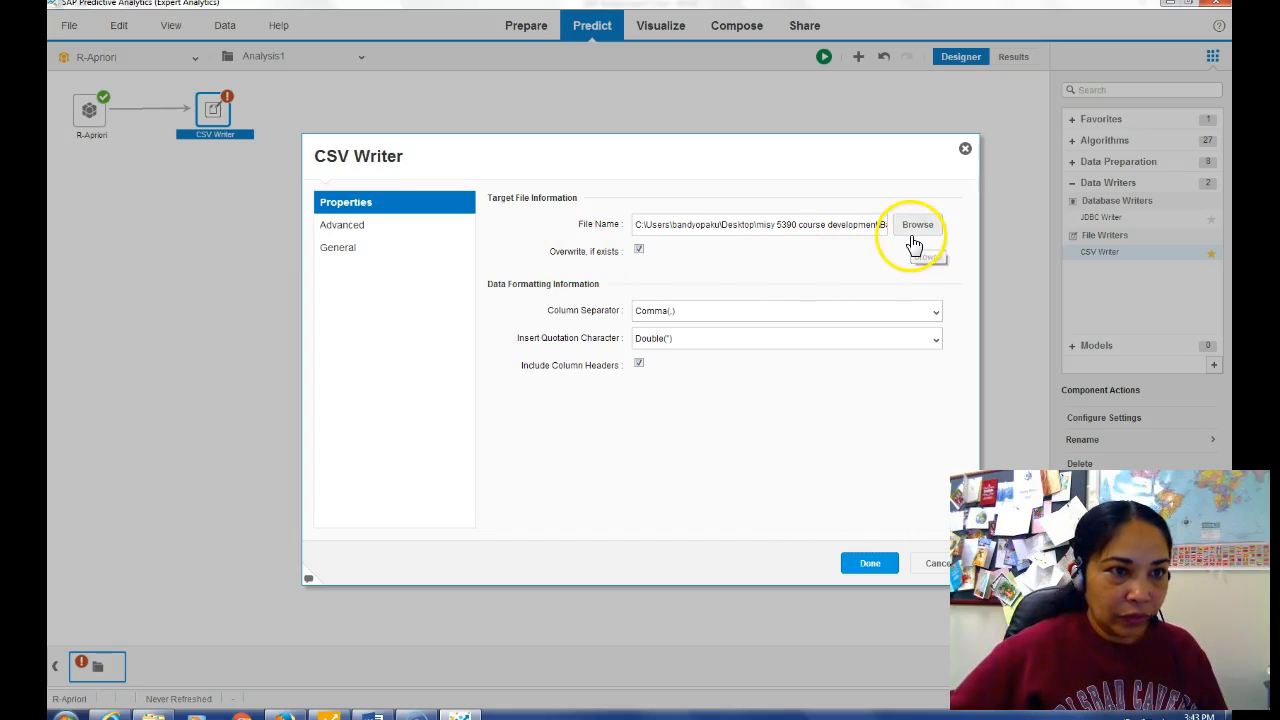
pyautogui.click(935, 313)
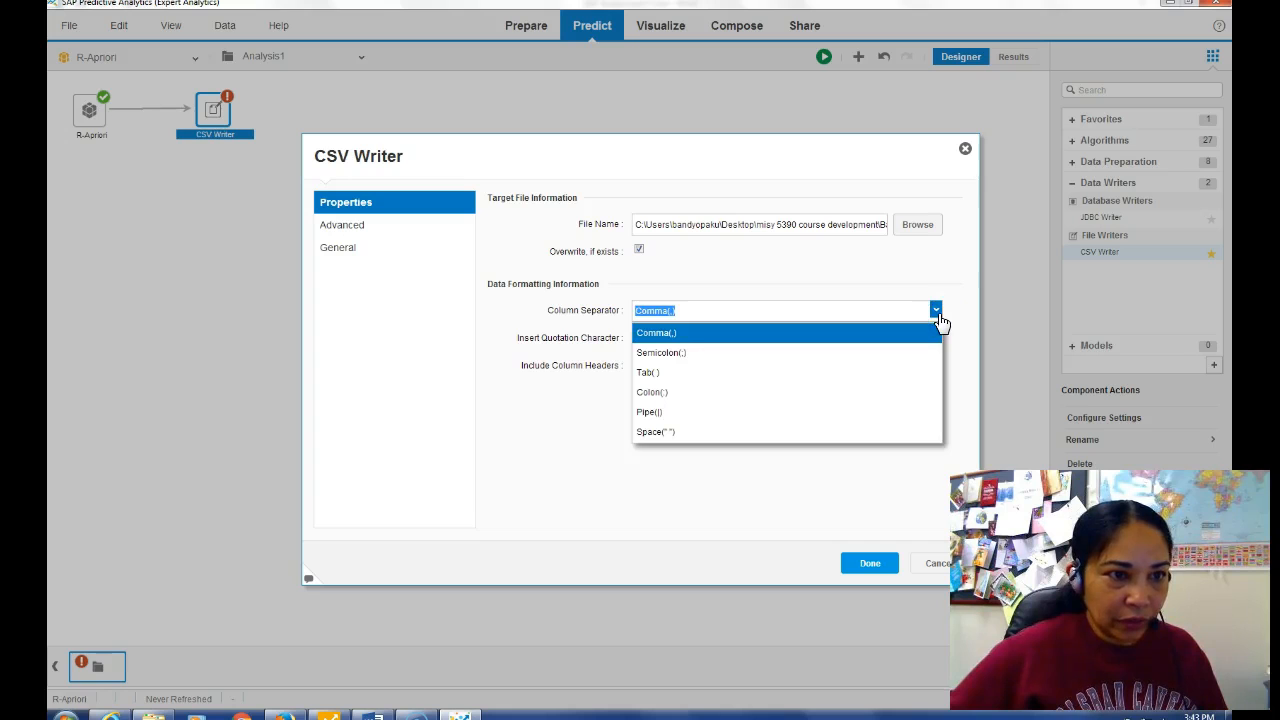